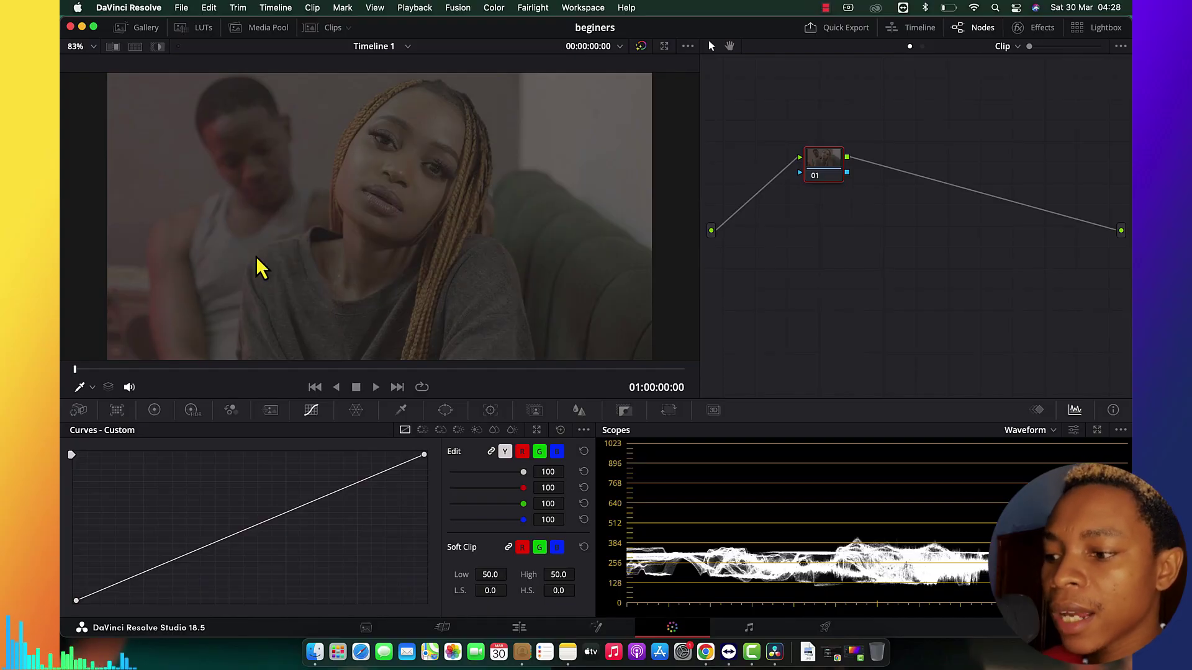
- Raise the first node's contrast to about 1.29 and its saturation to 100 using the primary color wheels
left_click(154, 411)
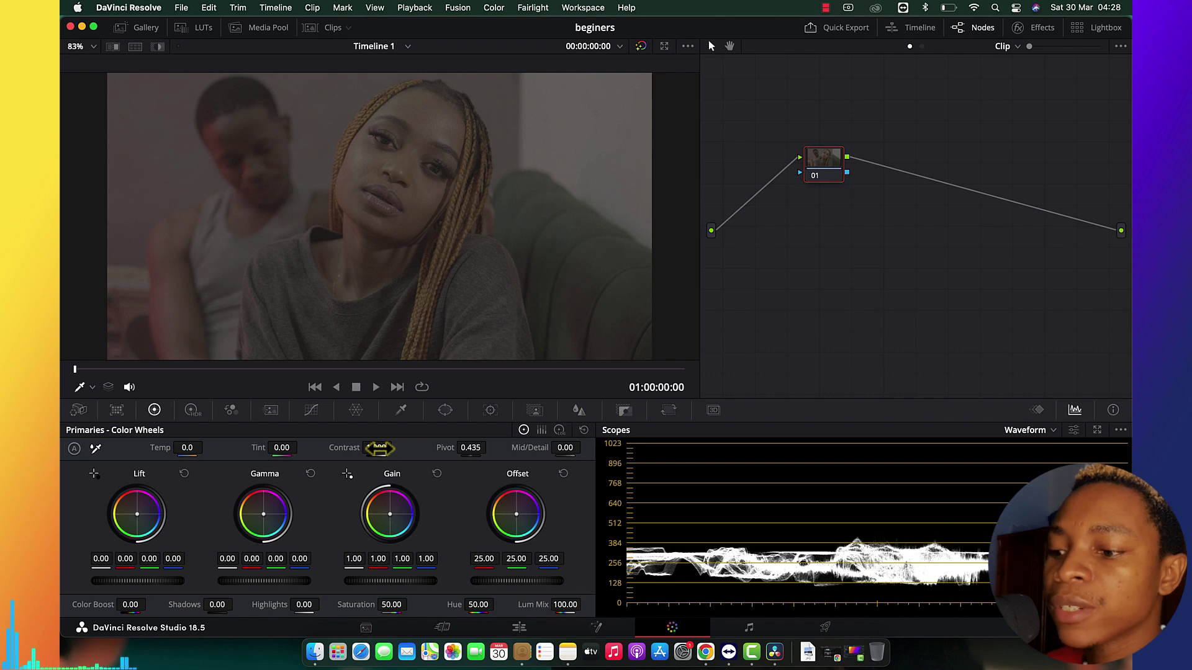
left_click_drag(376, 448, 345, 447)
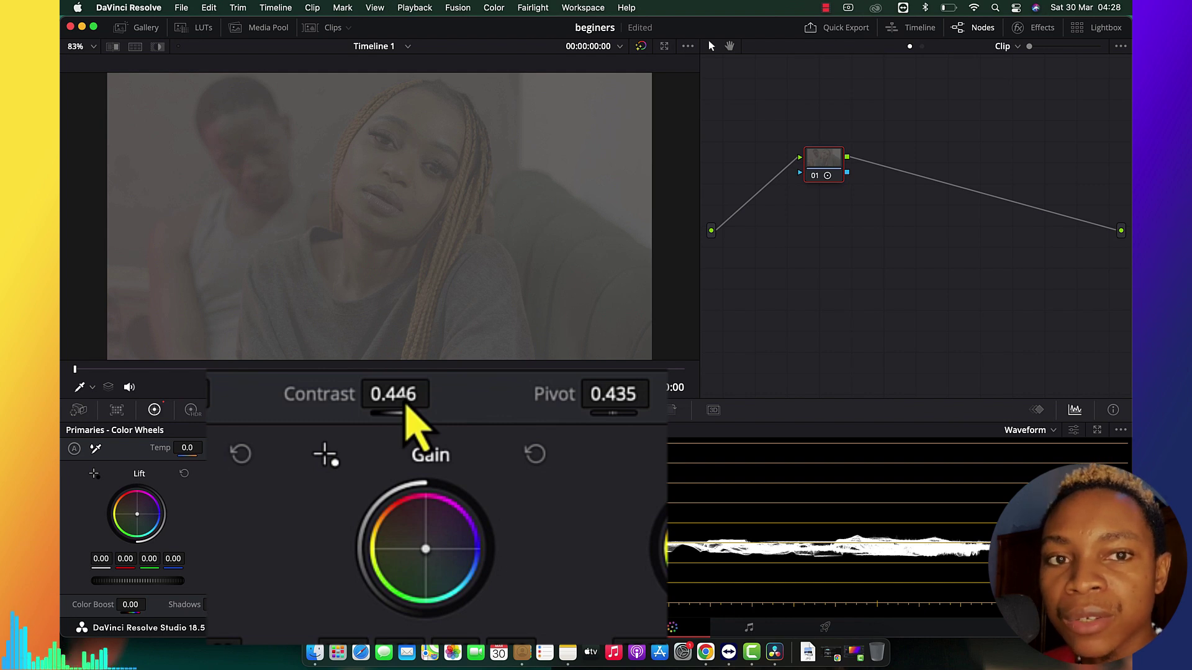
left_click_drag(404, 394, 439, 394)
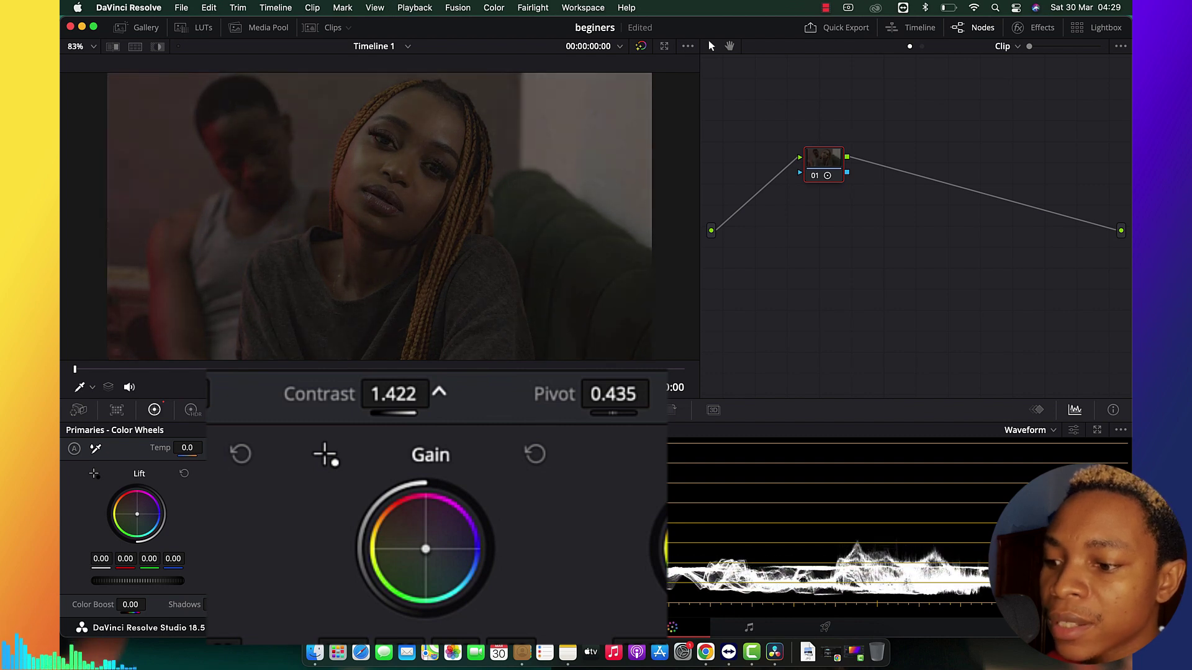
left_click_drag(713, 426, 418, 394)
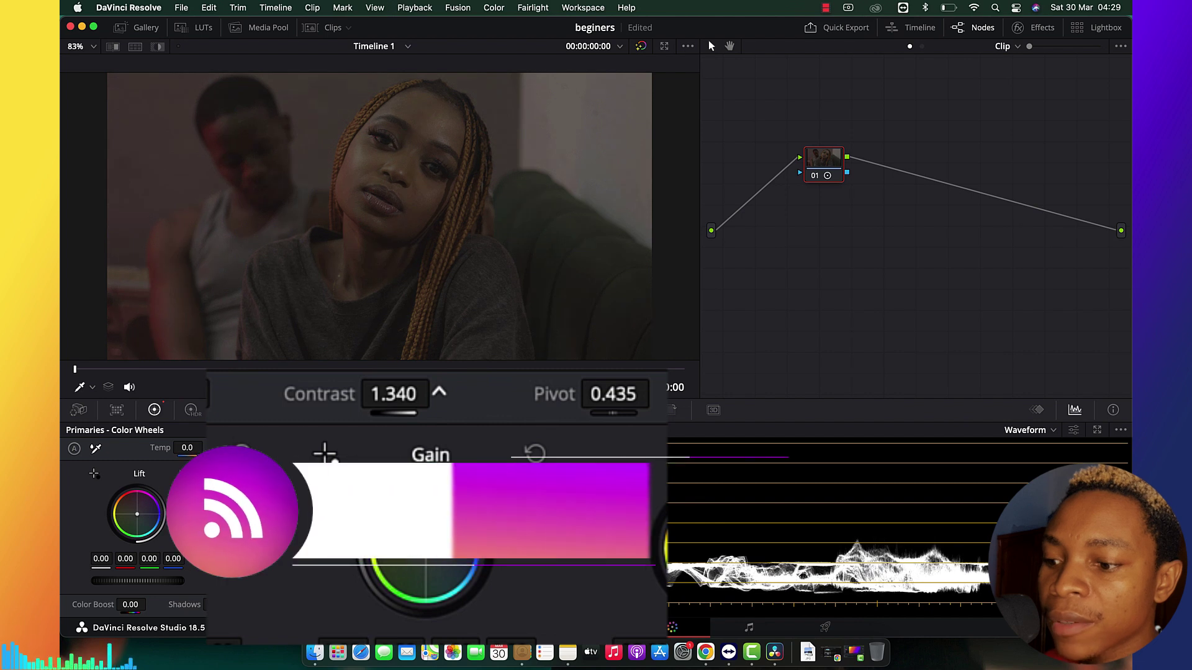
left_click_drag(405, 403, 405, 402)
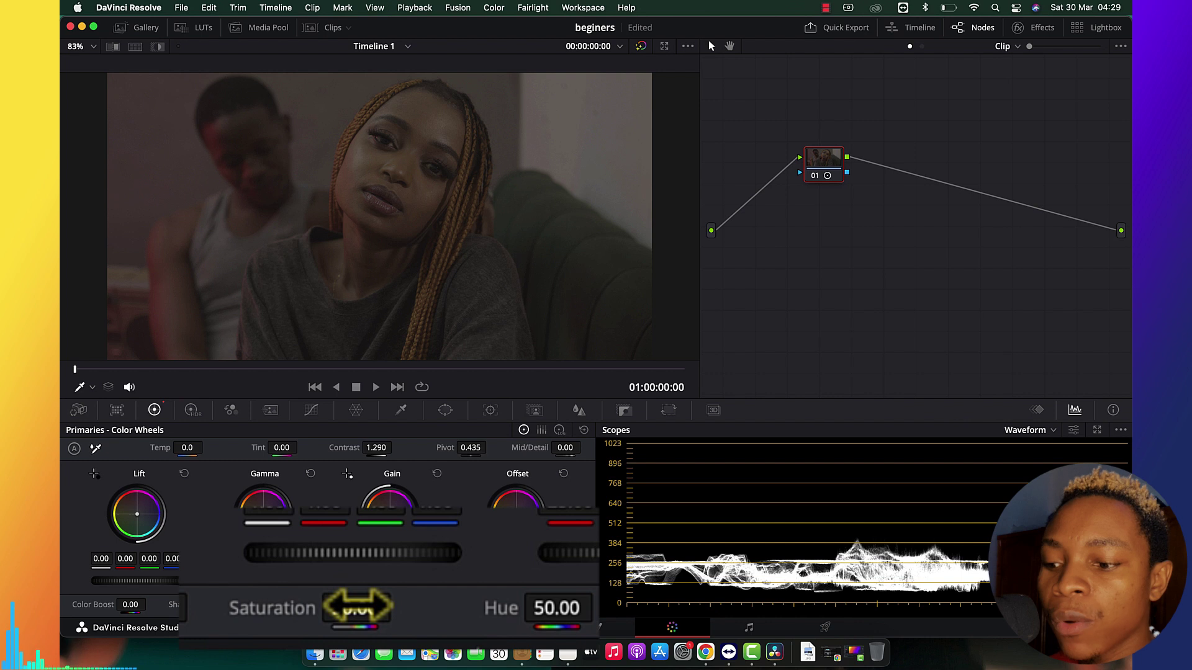
left_click_drag(357, 606, 399, 607)
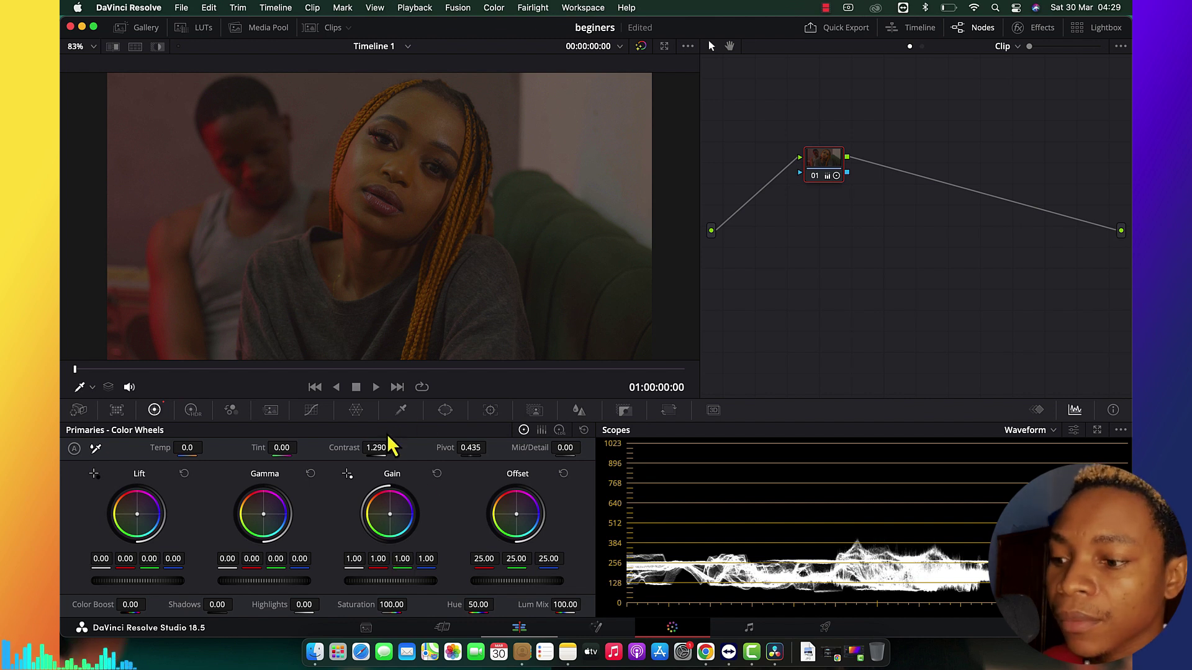
- Label the first node "contrust" and fine-tune its contrast
right_click(852, 172)
right_click(831, 169)
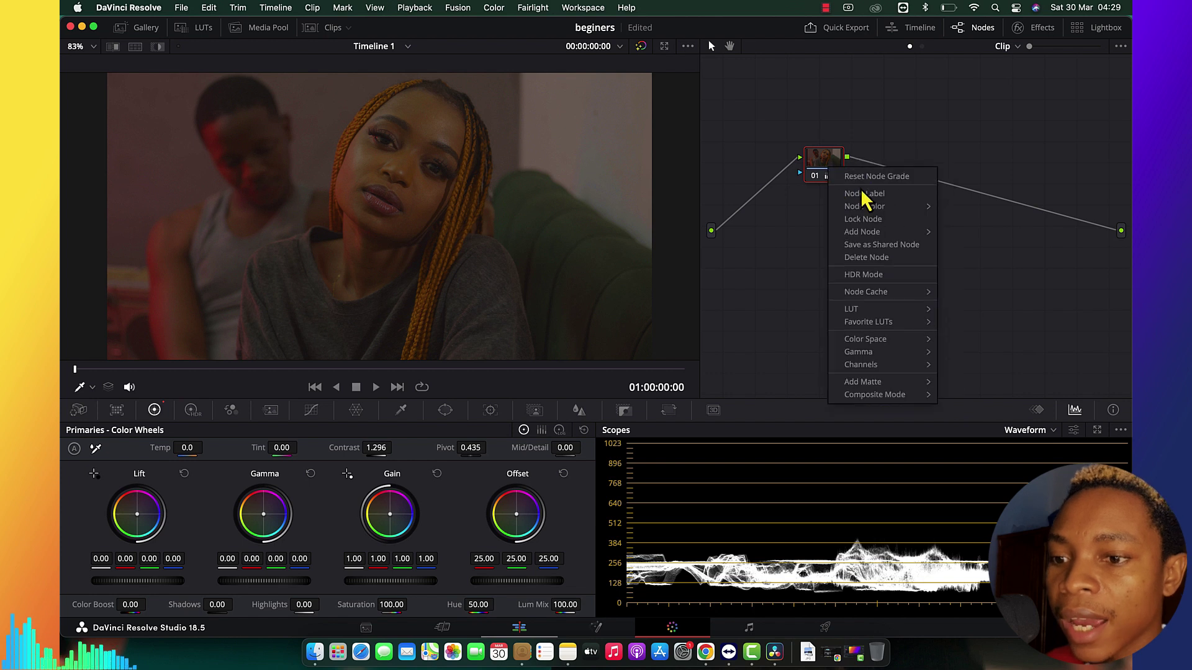
left_click(857, 193)
type("ex")
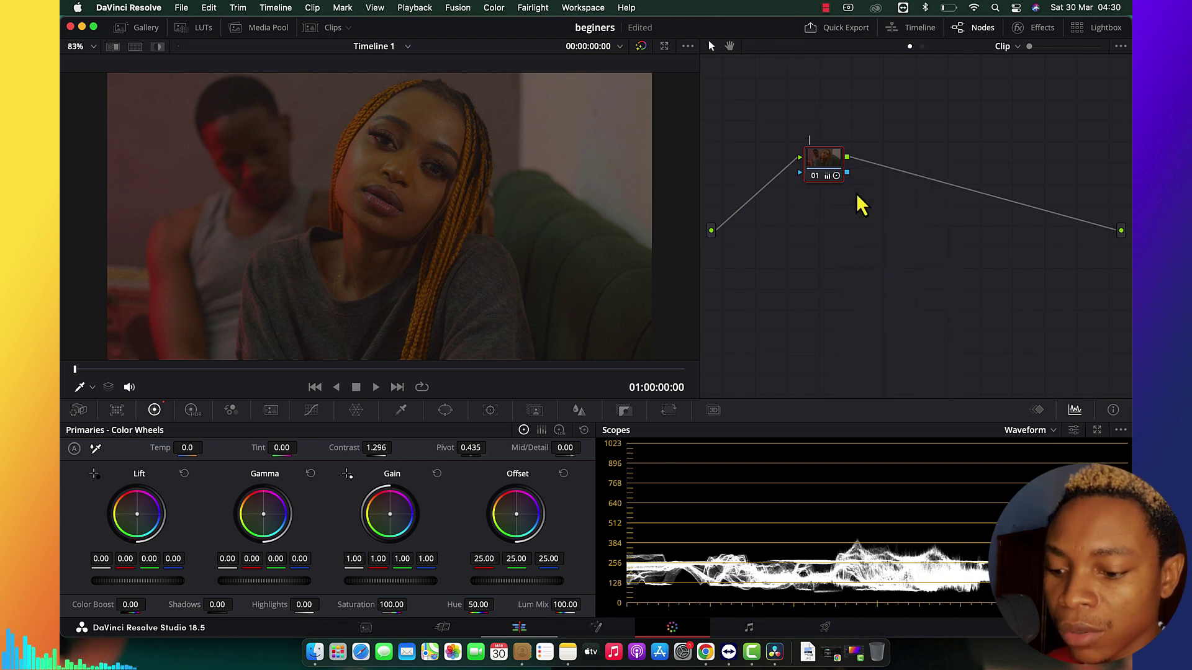
type("ntrust")
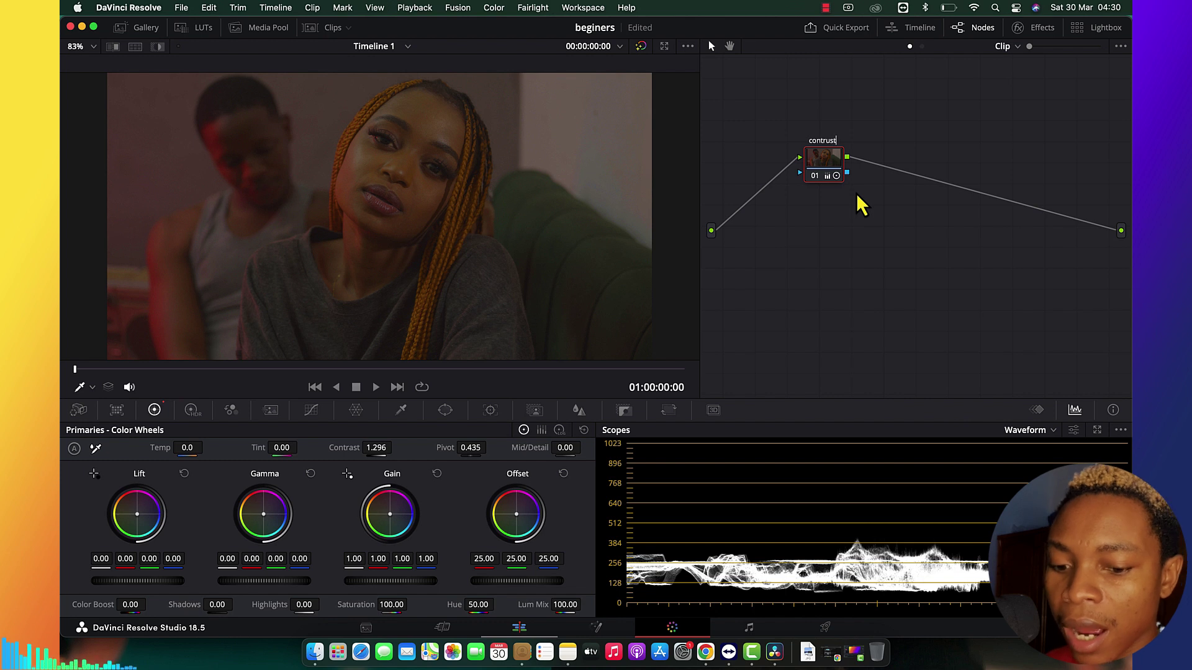
key("Return")
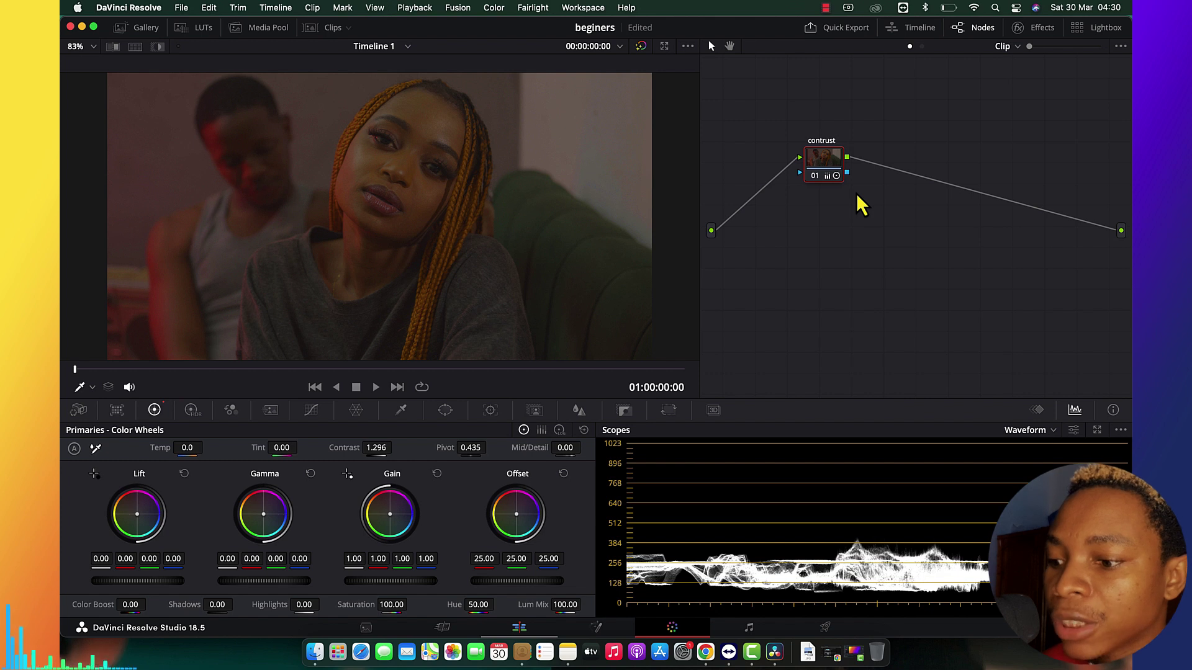
left_click_drag(376, 447, 396, 447)
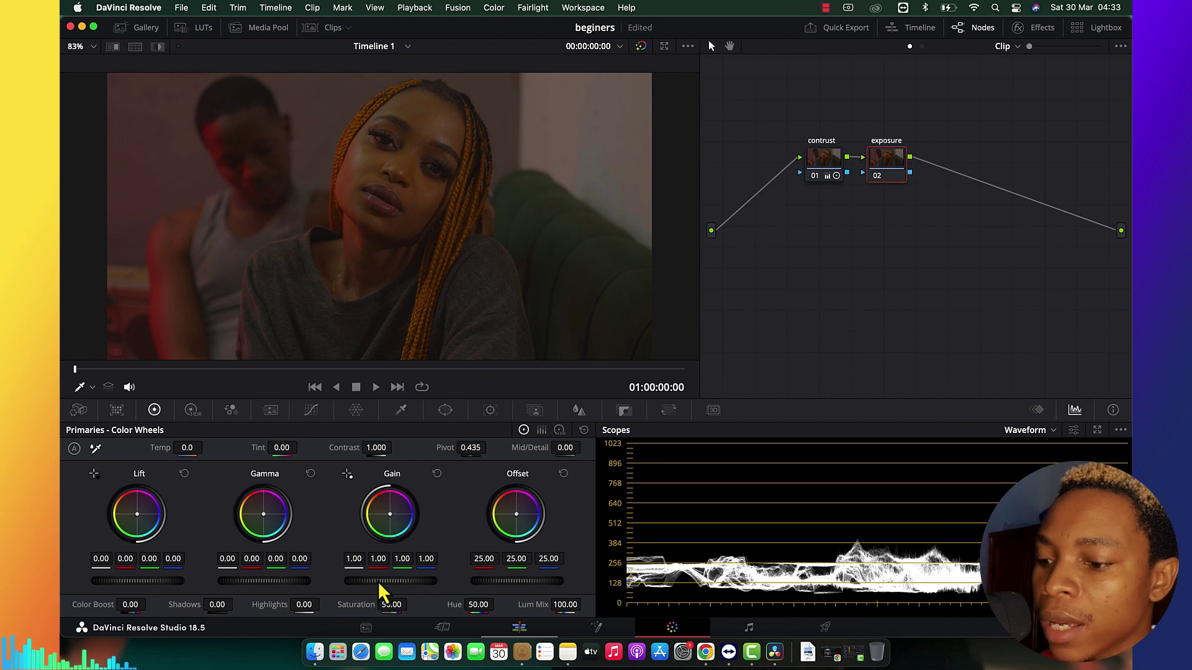
- On the exposure node, raise the master gain to 2.38 and lower the master lift to -0.02
mouse_move(378, 581)
left_mouse_down()
mouse_move(541, 582)
mouse_move(368, 582)
left_mouse_up()
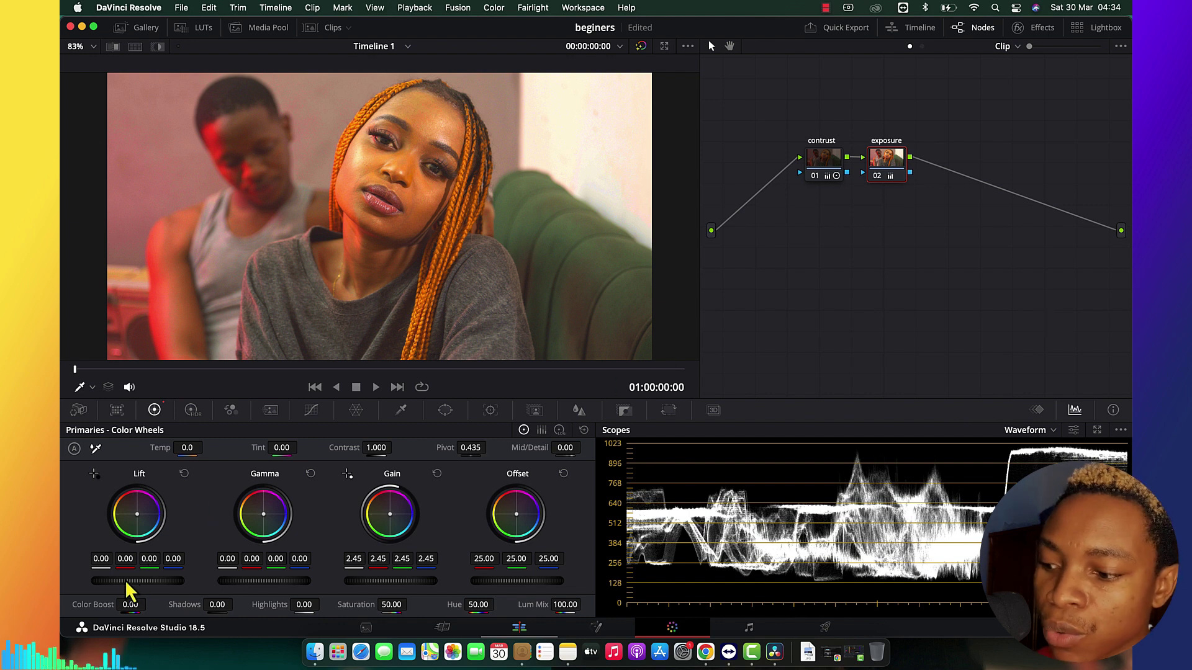
left_click_drag(137, 581, 119, 582)
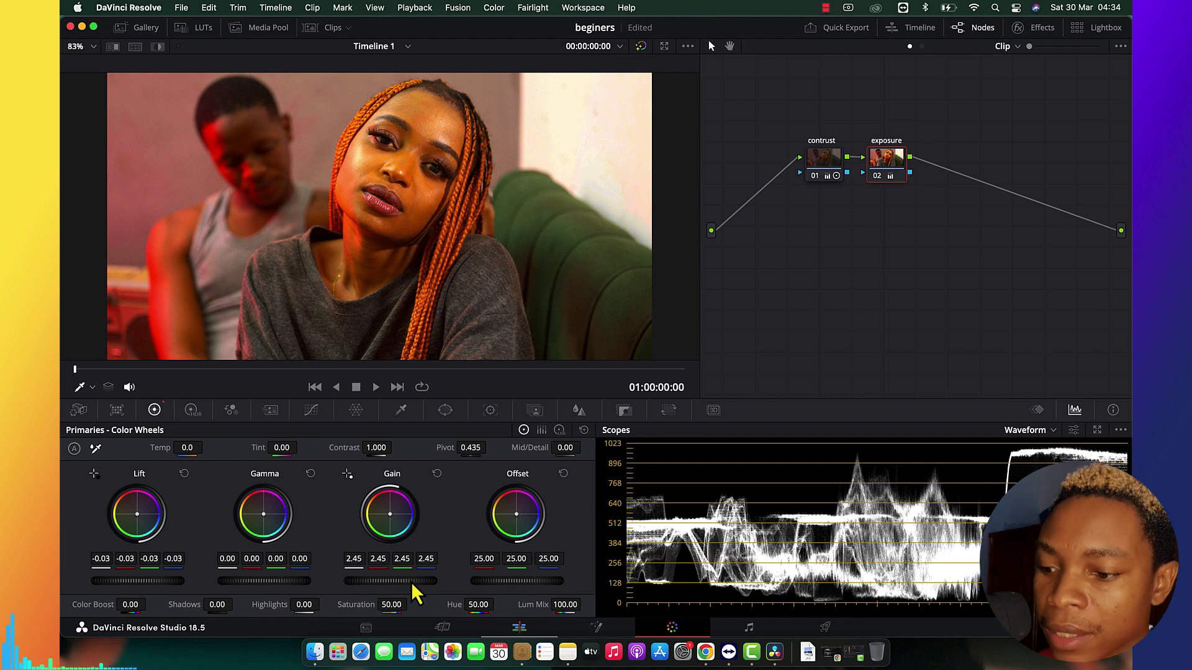
left_click_drag(410, 582, 397, 582)
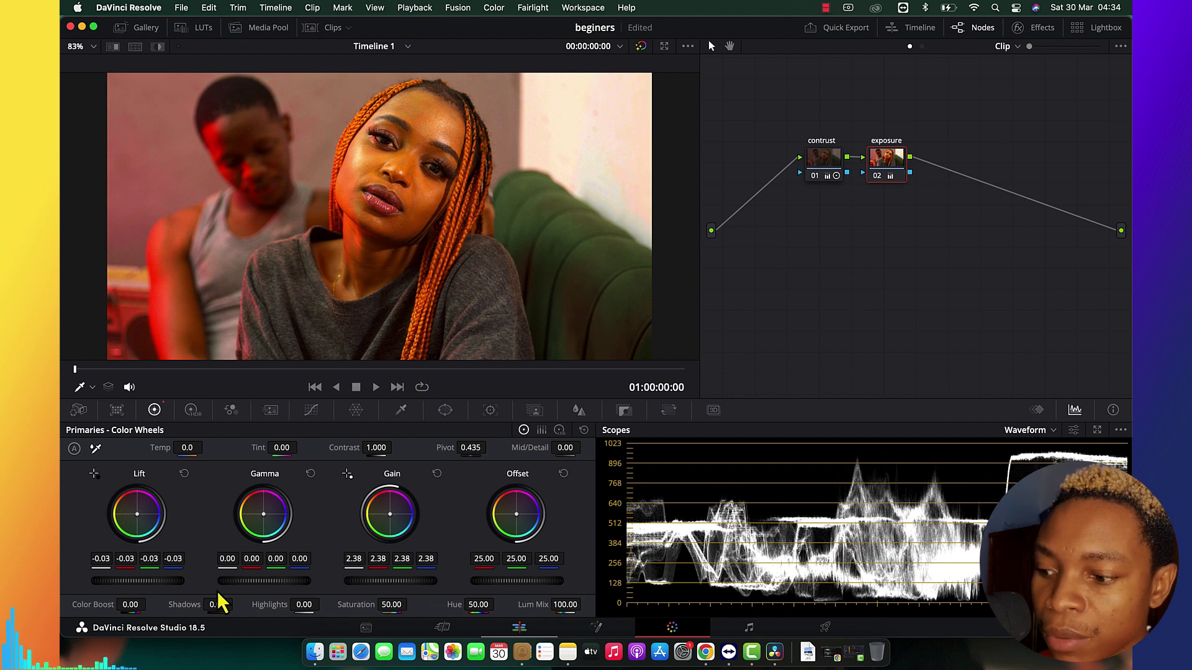
left_click_drag(162, 582, 168, 582)
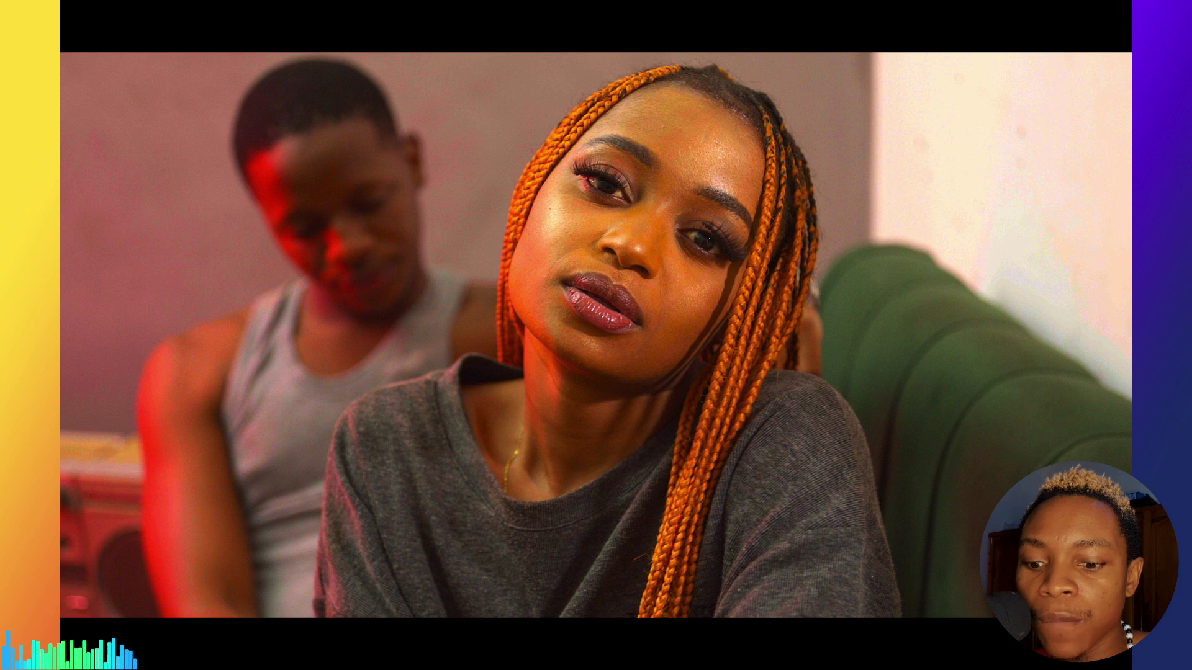
- Leave the full-screen preview and compare the graded image with the original by repeatedly bypassing and restoring the grade
key("Escape")
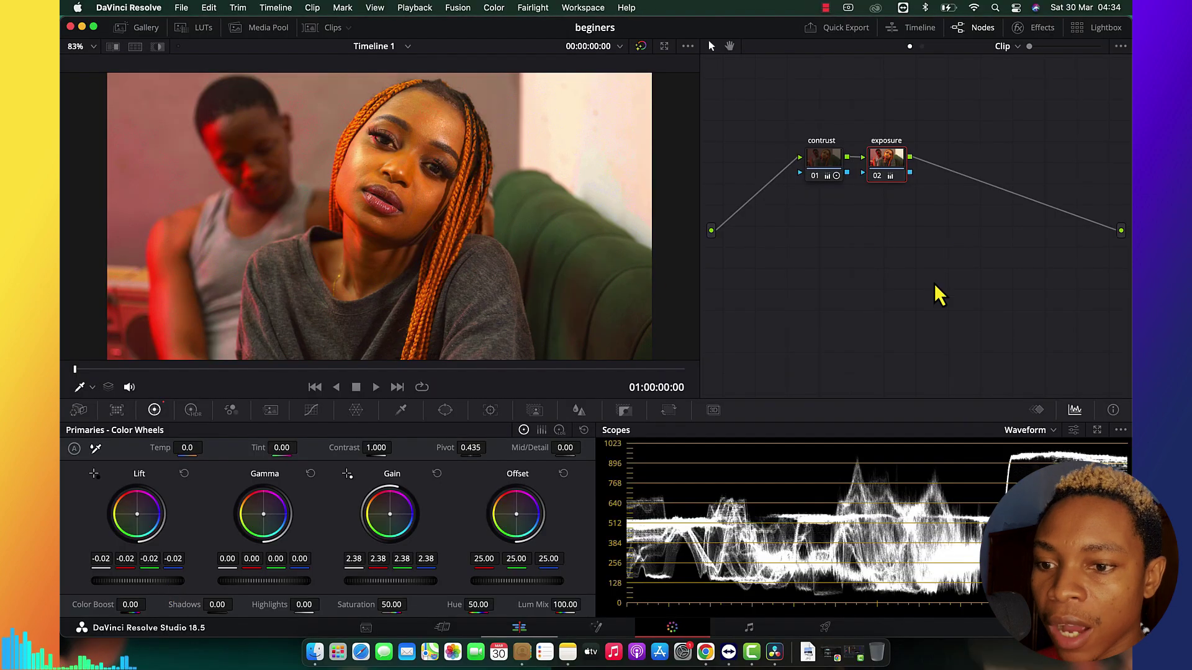
key("shift+d")
key("shift+d")
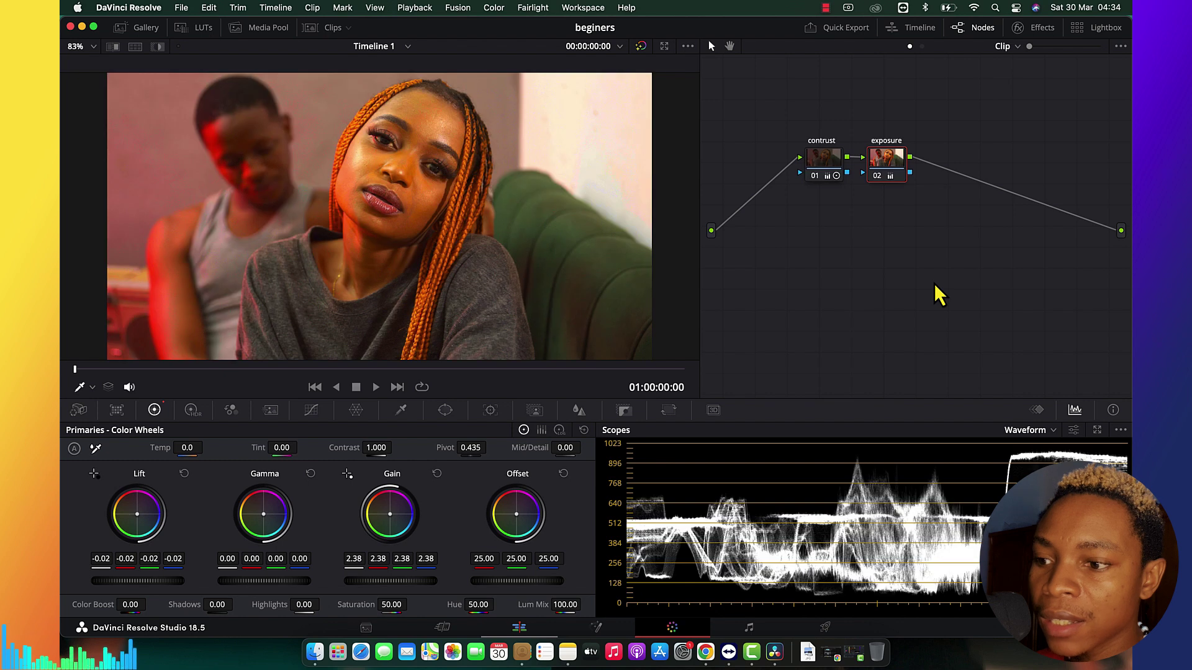
key("shift+d")
key("shift+d")
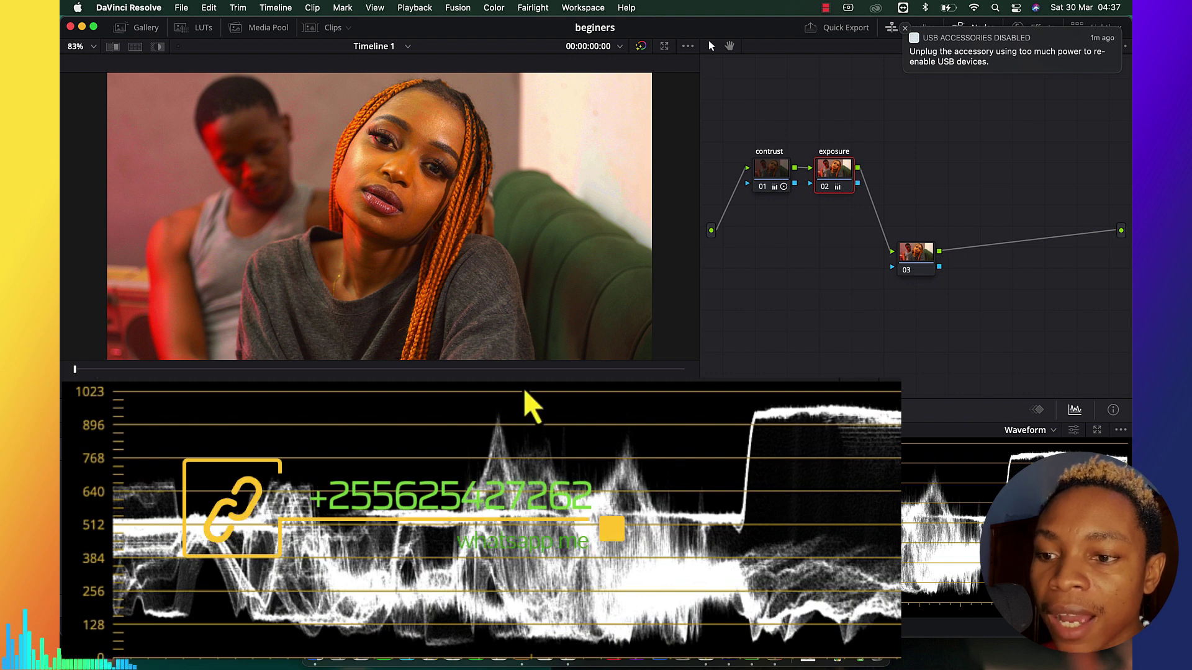
- Reset the exposure node's primary wheels and raise its master gain to 2.37 while watching the waveform
key("ctrl+d")
key("alt+s")
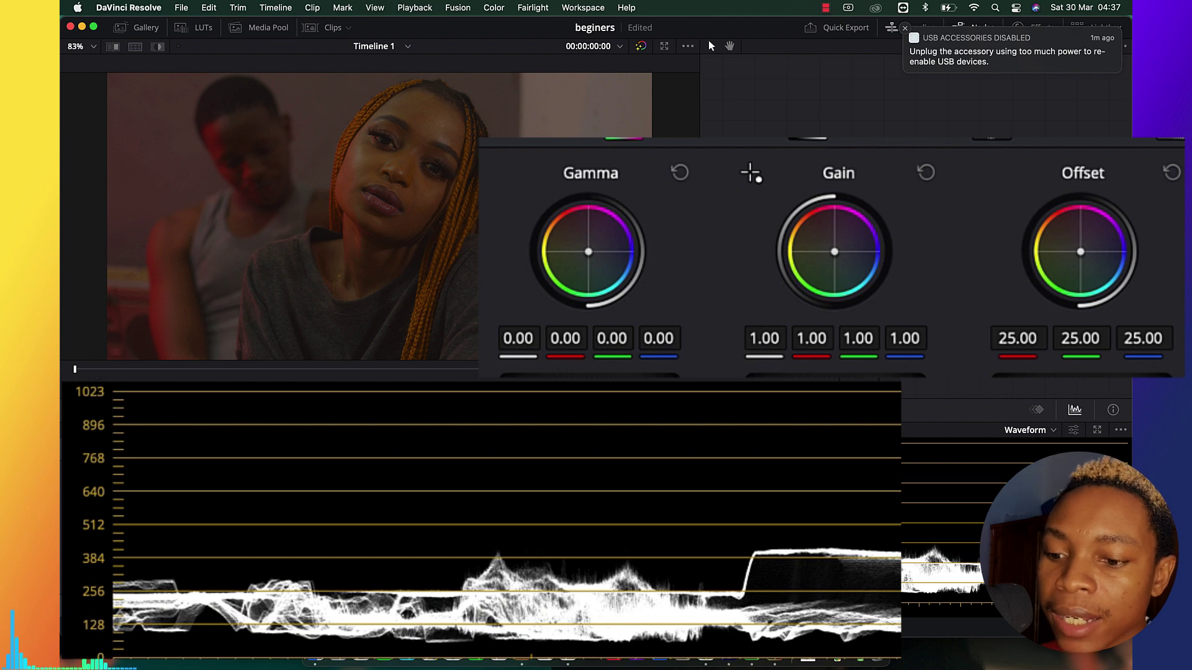
left_click_drag(751, 173, 751, 173)
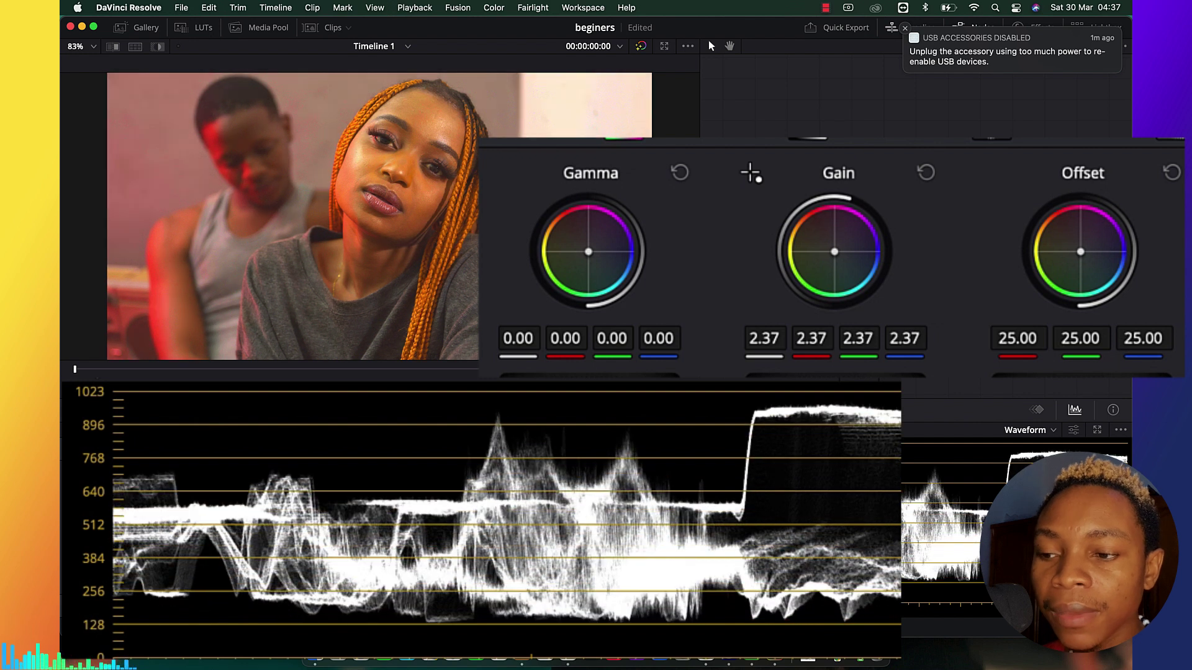
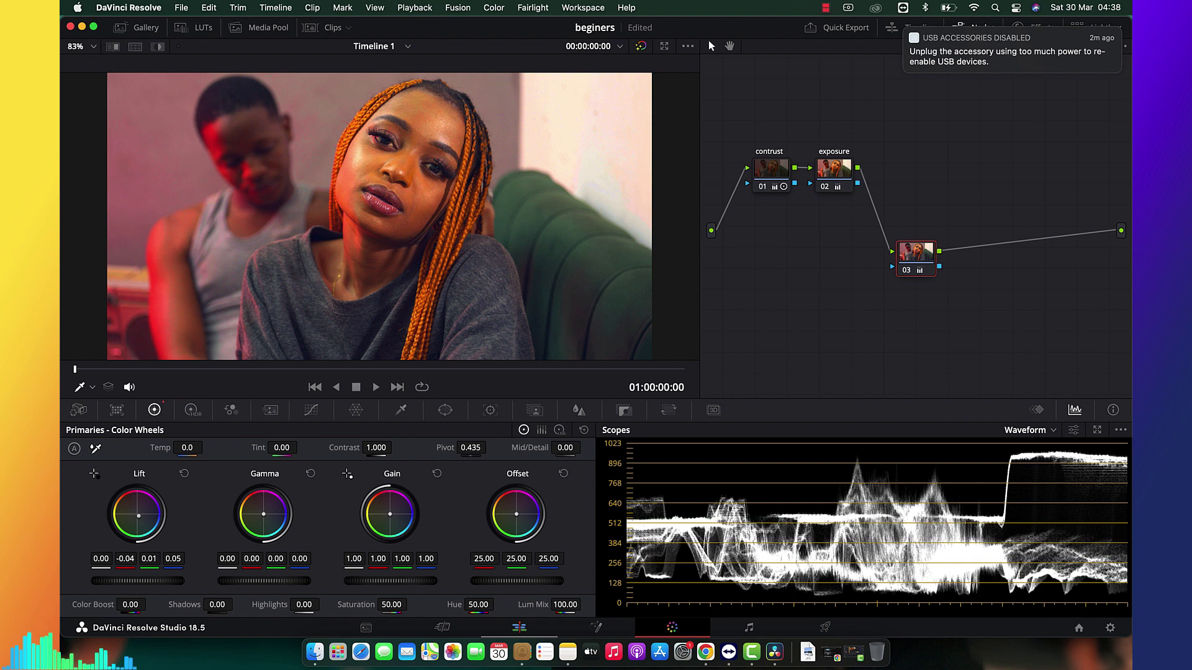
- Try shifting the third node's lift color balance toward red, green and blue, resetting the wheels between attempts
left_click_drag(140, 518, 137, 516)
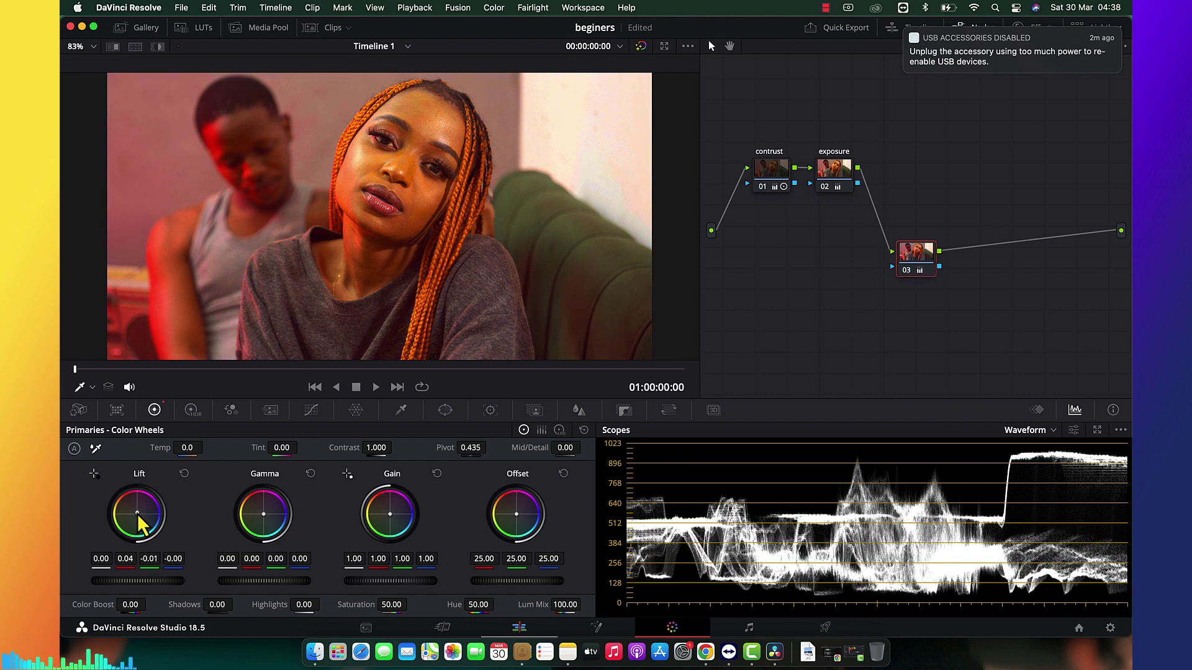
left_click(584, 430)
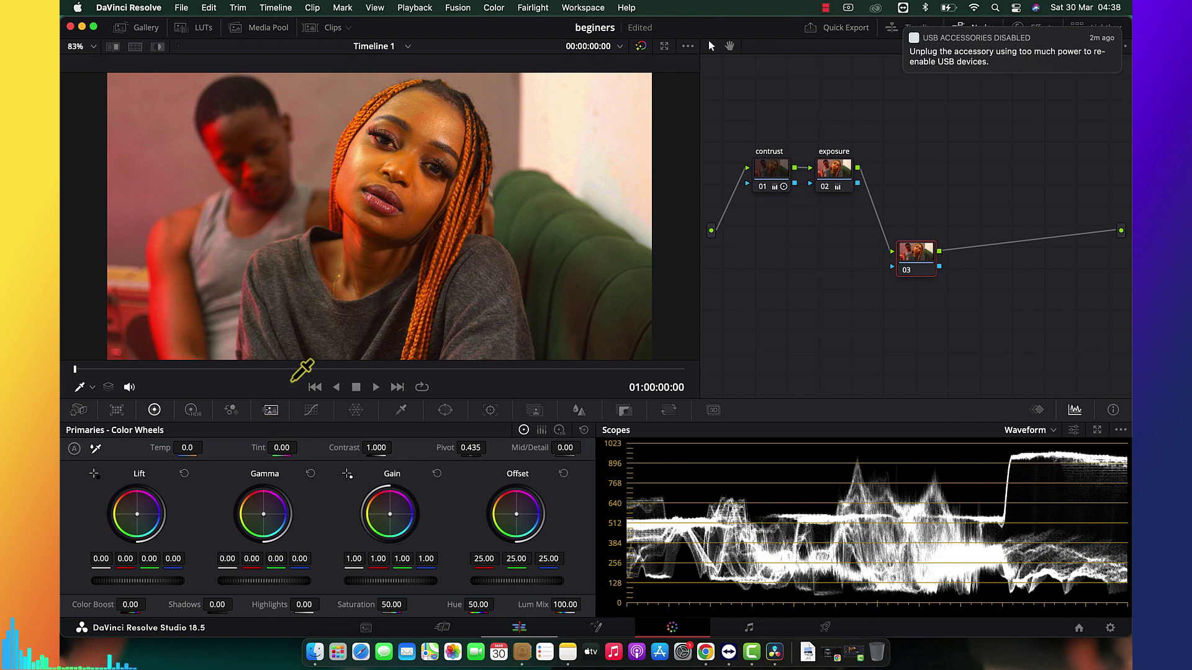
left_click_drag(133, 515, 134, 515)
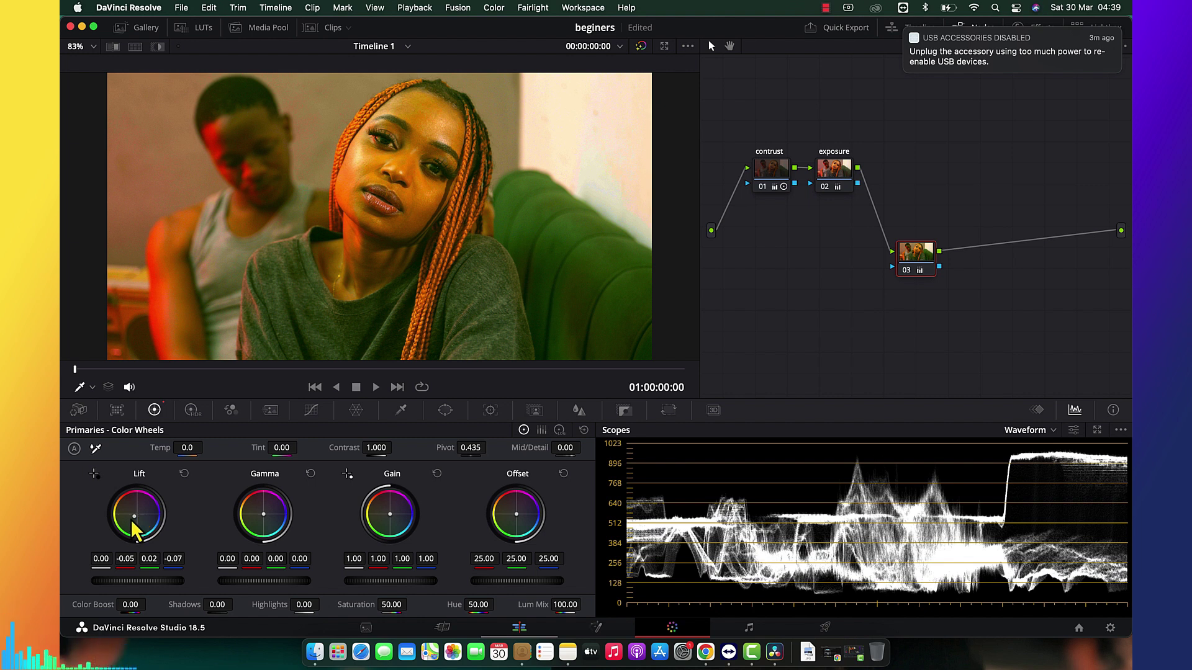
mouse_move(142, 516)
left_mouse_down()
mouse_move(130, 510)
mouse_move(141, 517)
left_mouse_up()
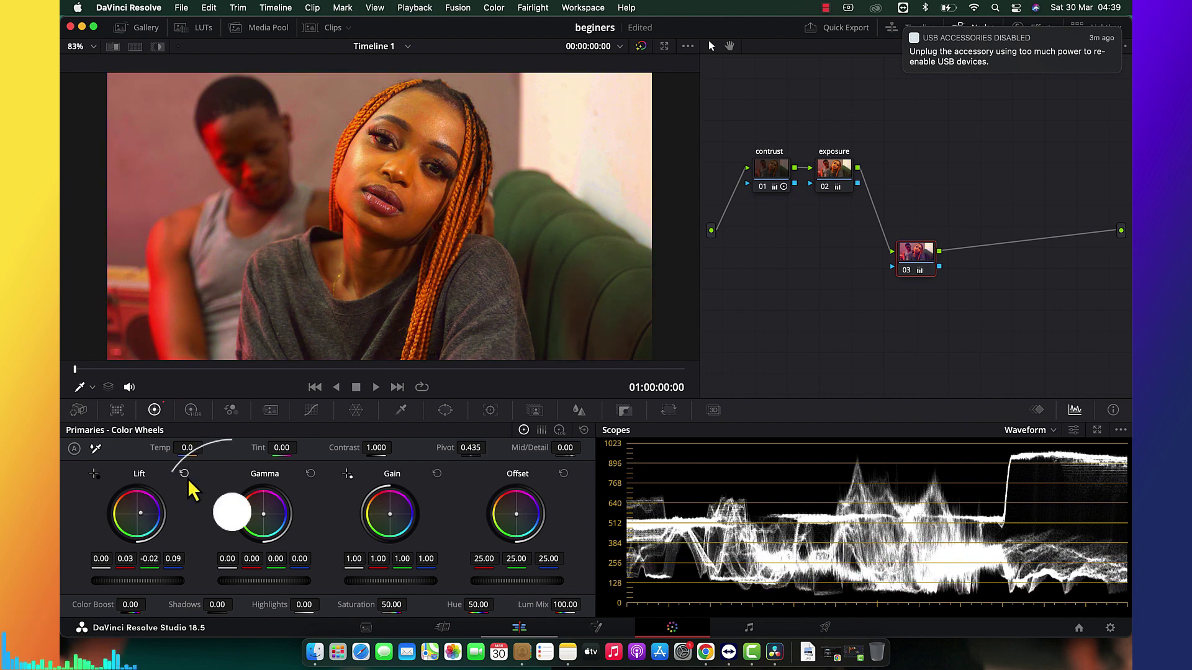
left_click(231, 512)
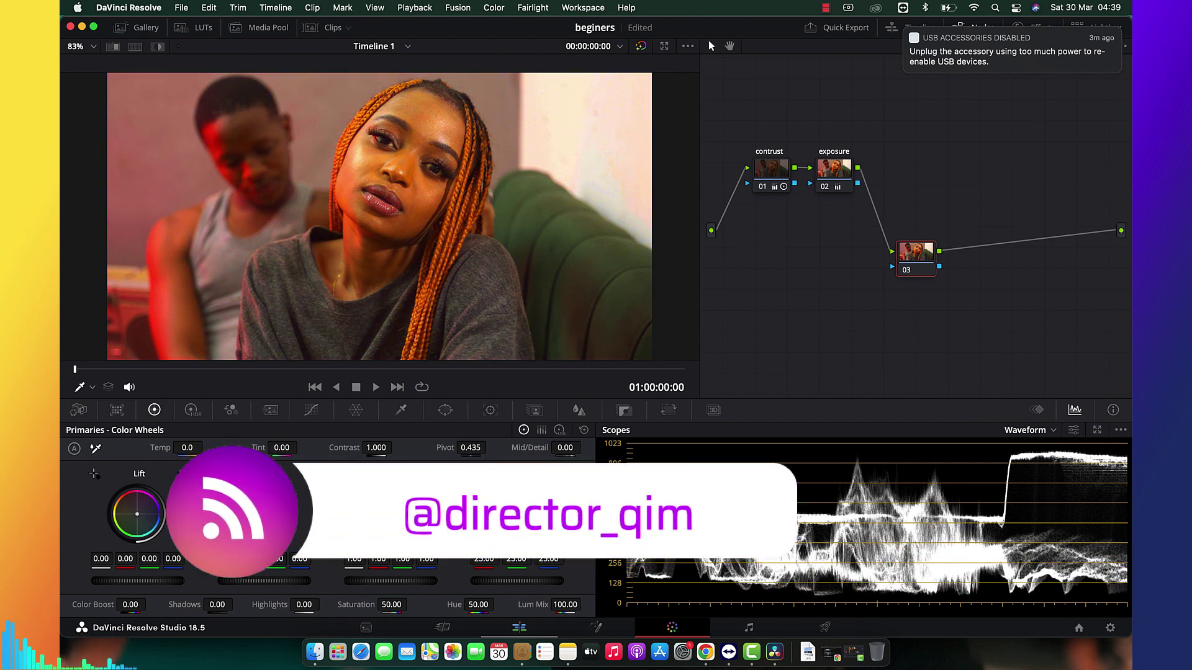
- Try tinting the third node's lift toward magenta and shifting its gain color balance, resetting each wheel
left_click_drag(139, 520, 143, 511)
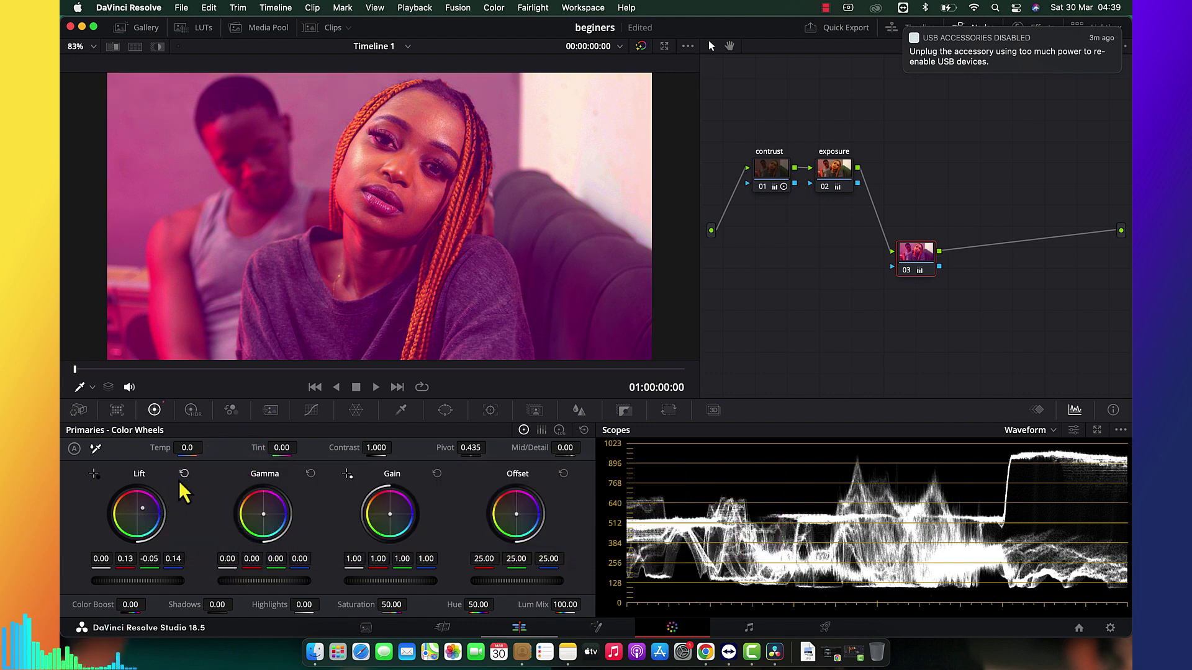
left_click(185, 475)
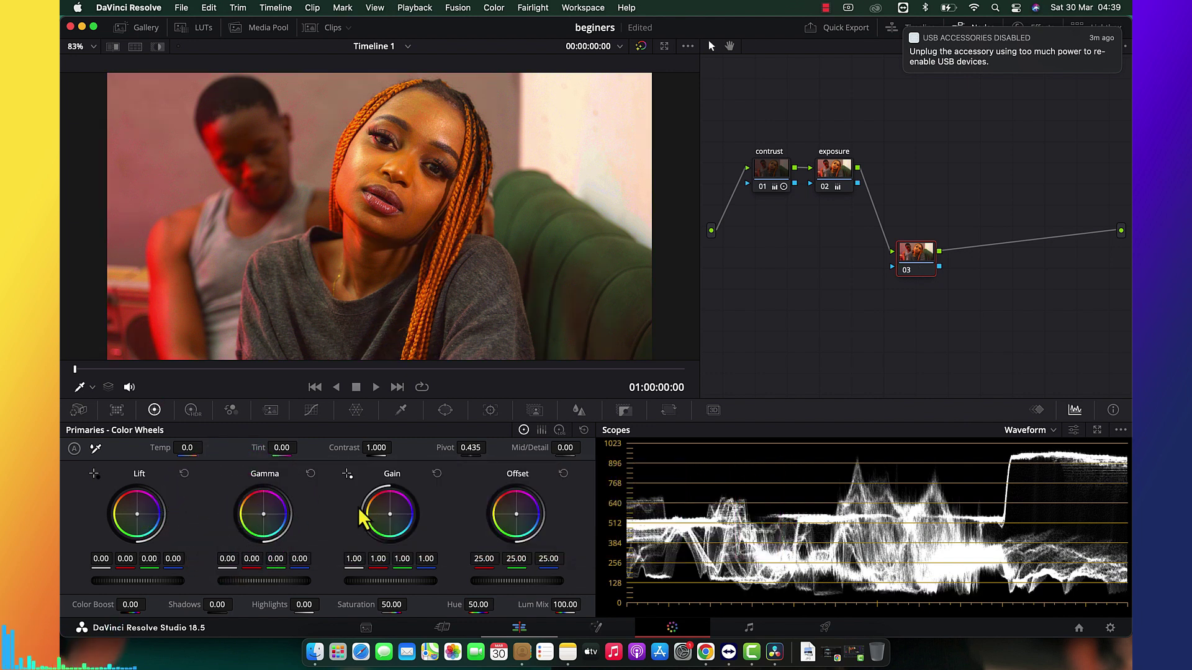
mouse_move(385, 513)
left_mouse_down()
mouse_move(426, 500)
mouse_move(394, 514)
left_mouse_up()
left_click(438, 475)
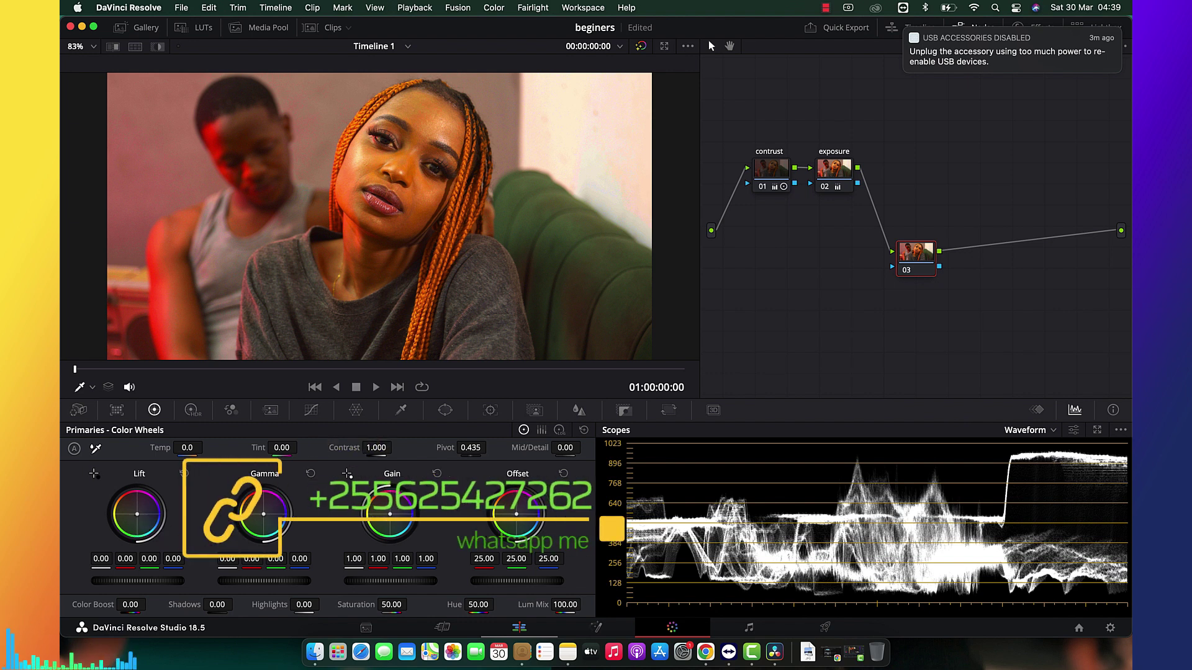
- Balance the third node's RGB wheels with lift -0.06/0.01/0.03, gamma 0.04/-0.01/-0.03 and gain 1.13/0.98/0.83
left_click_drag(137, 514, 136, 517)
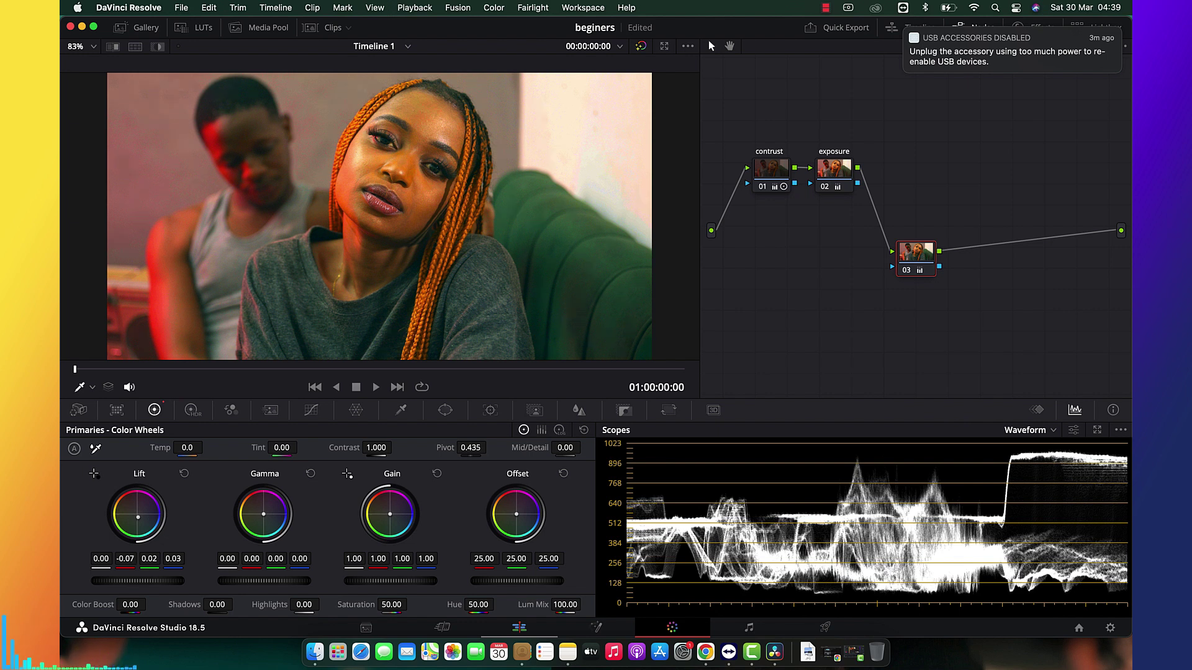
left_click_drag(138, 517, 139, 519)
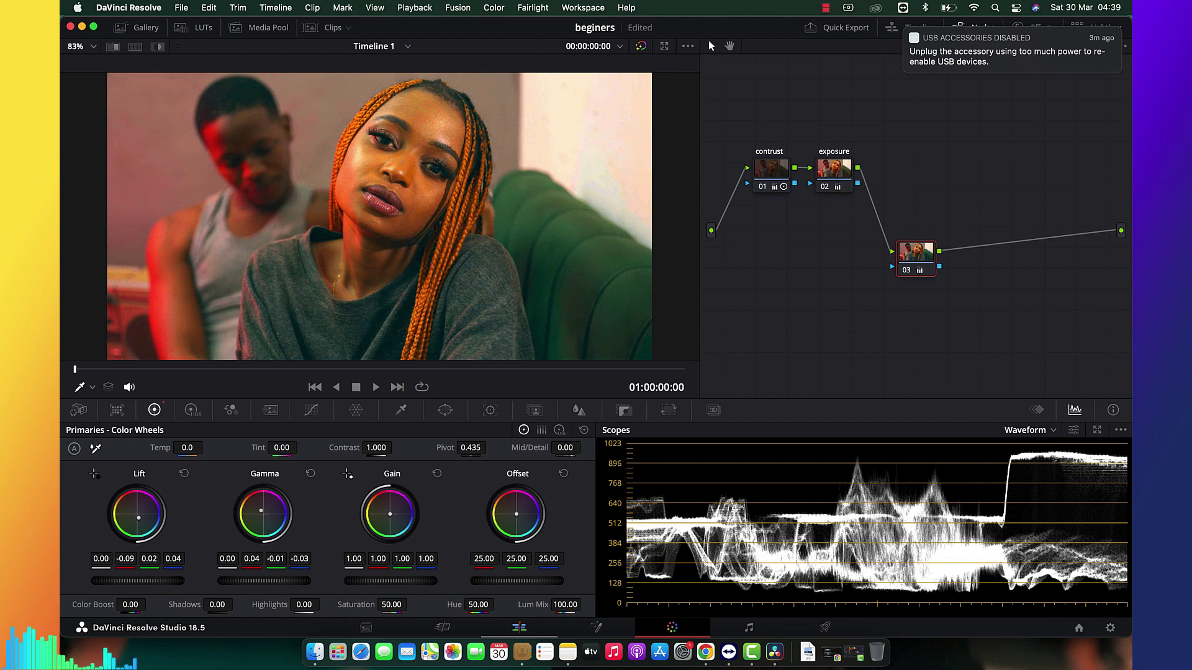
left_click_drag(388, 515, 388, 513)
left_click_drag(138, 518, 138, 516)
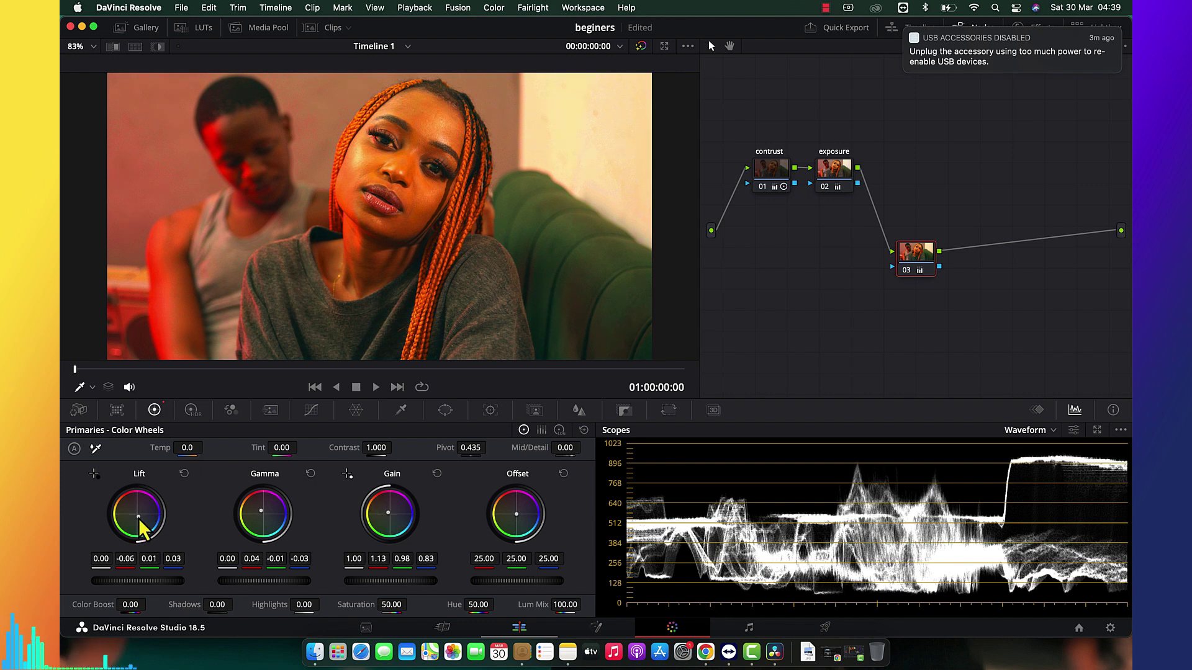
- Review the graded clip full screen and bypass the whole grade to compare it with the original image
key("super+f")
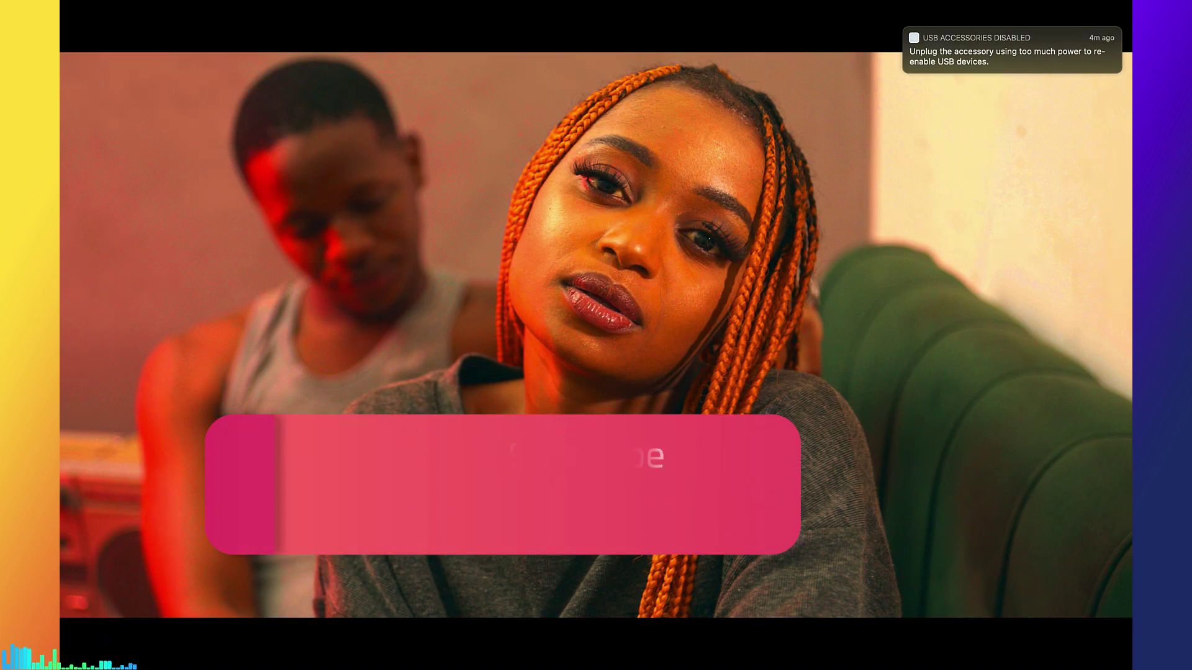
key("super+f")
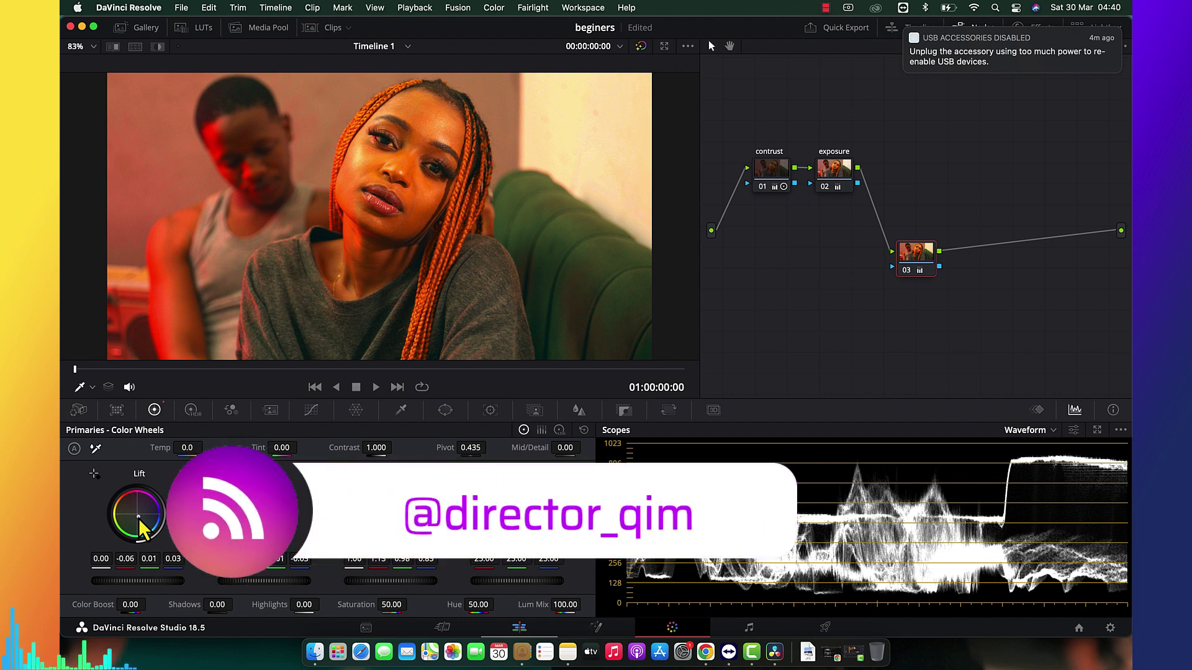
key("shift+d")
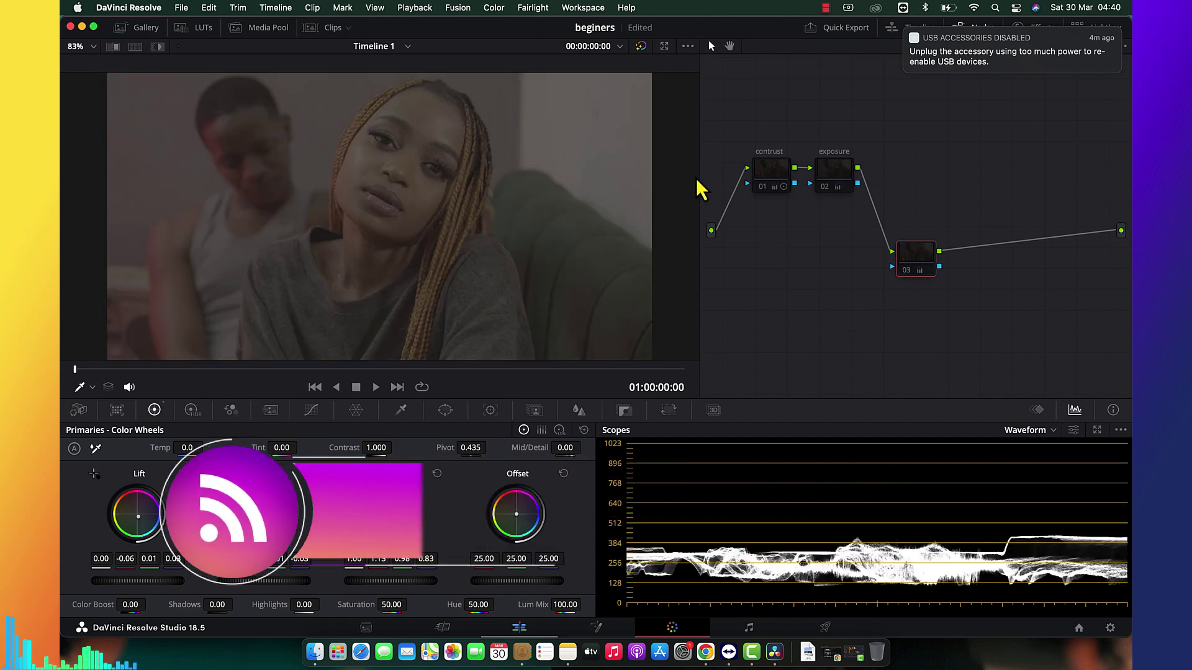
- Re-enable the contrast, exposure and third nodes one at a time to compare each node's contribution to the grade
left_click(765, 176)
key("shift+d")
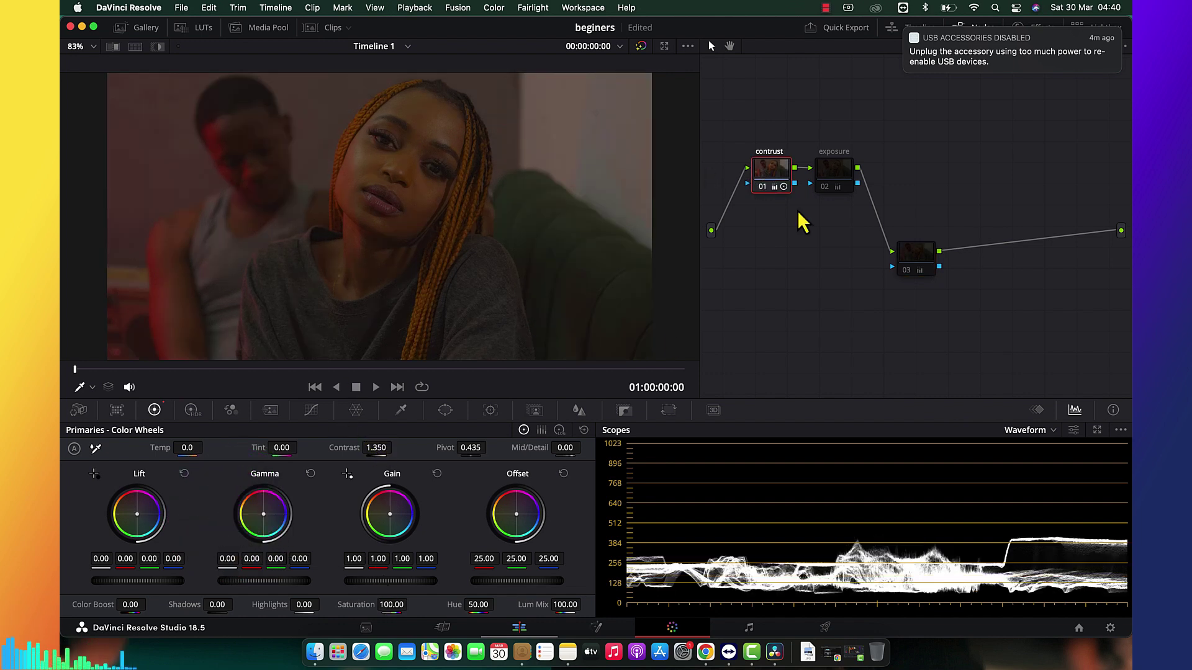
left_click(833, 176)
key("ctrl+d")
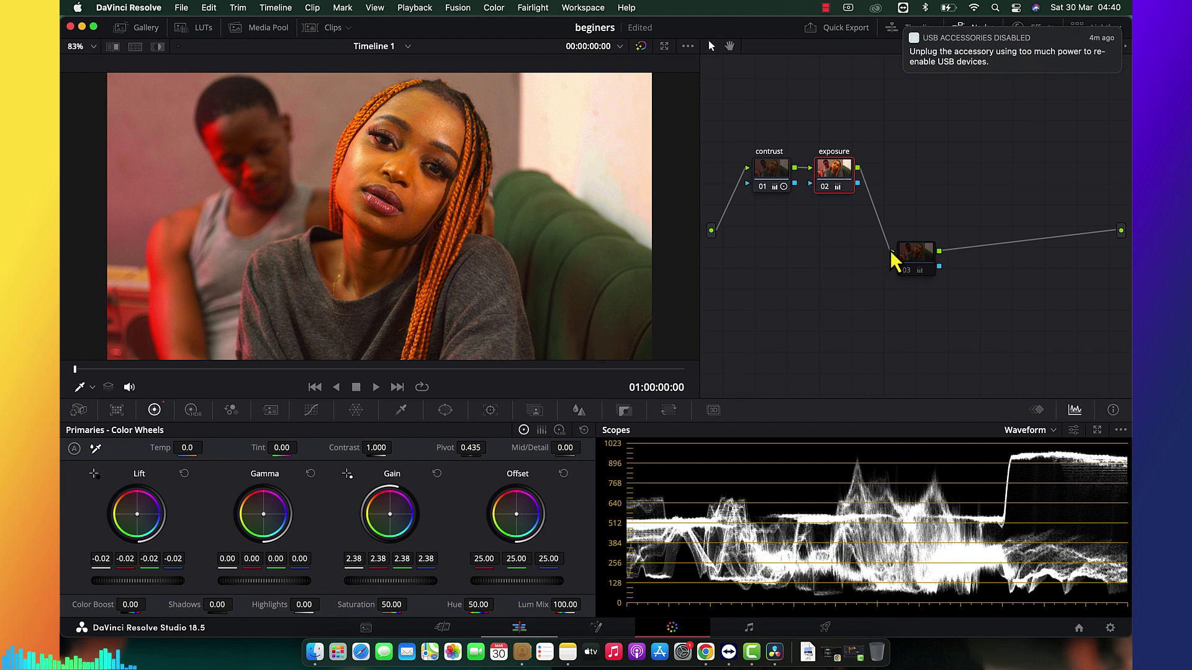
left_click(917, 259)
key("ctrl+d")
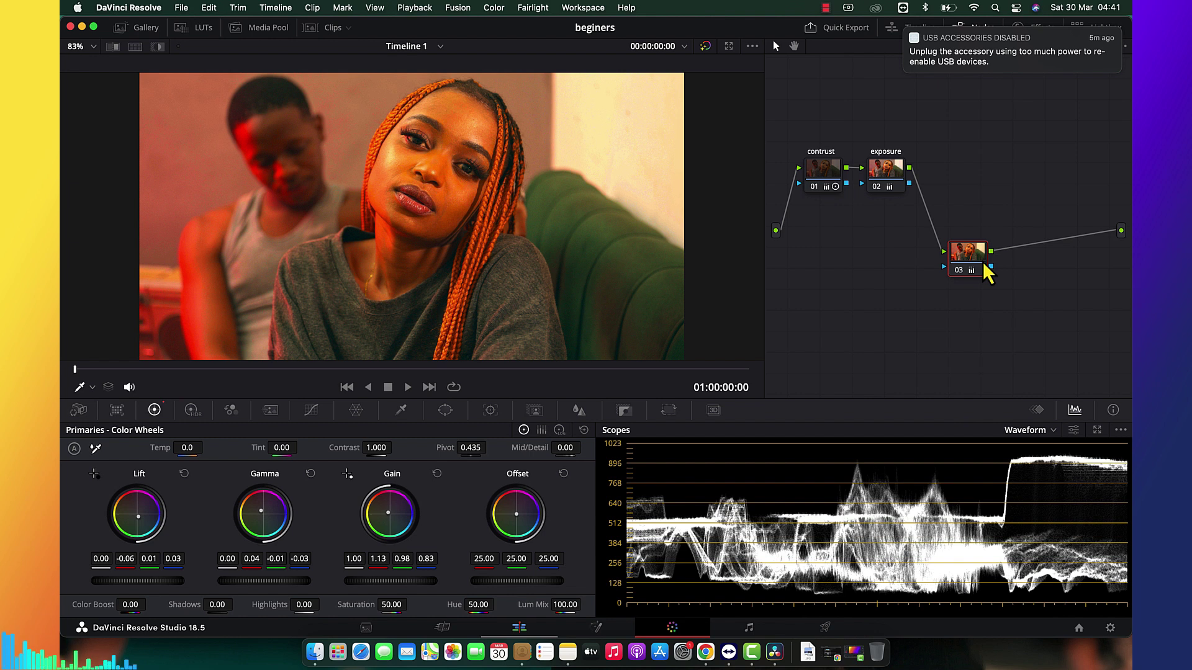
- Move the third node beneath the exposure node and add a serial node after it
left_click_drag(968, 254, 901, 282)
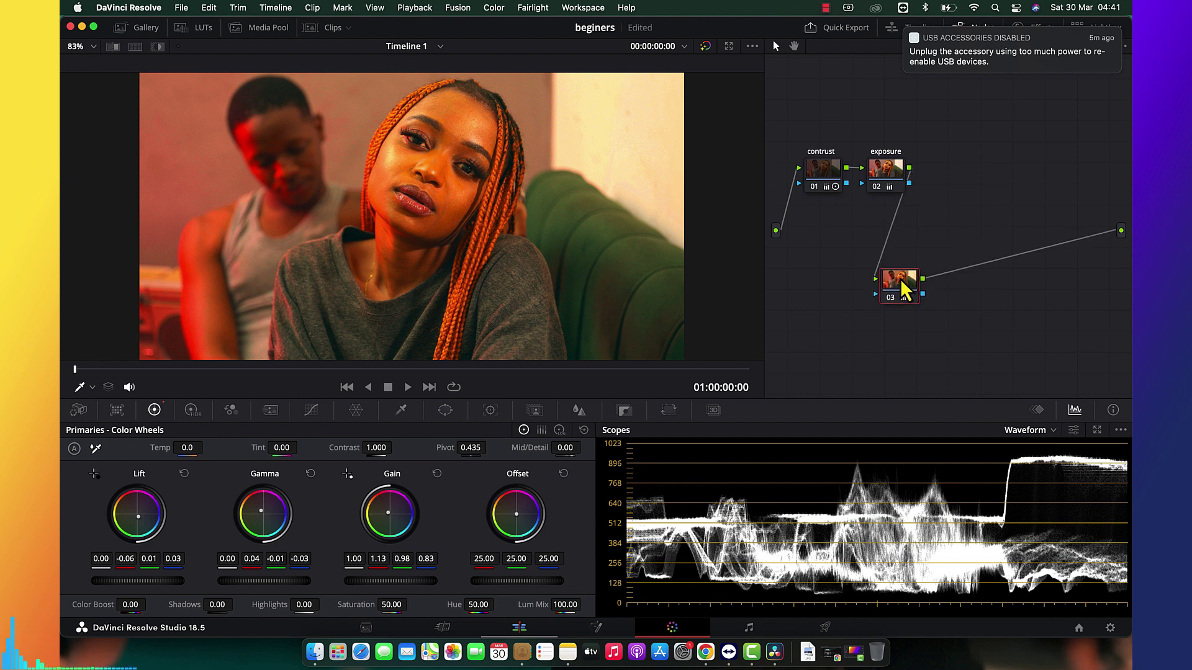
key("alt+s")
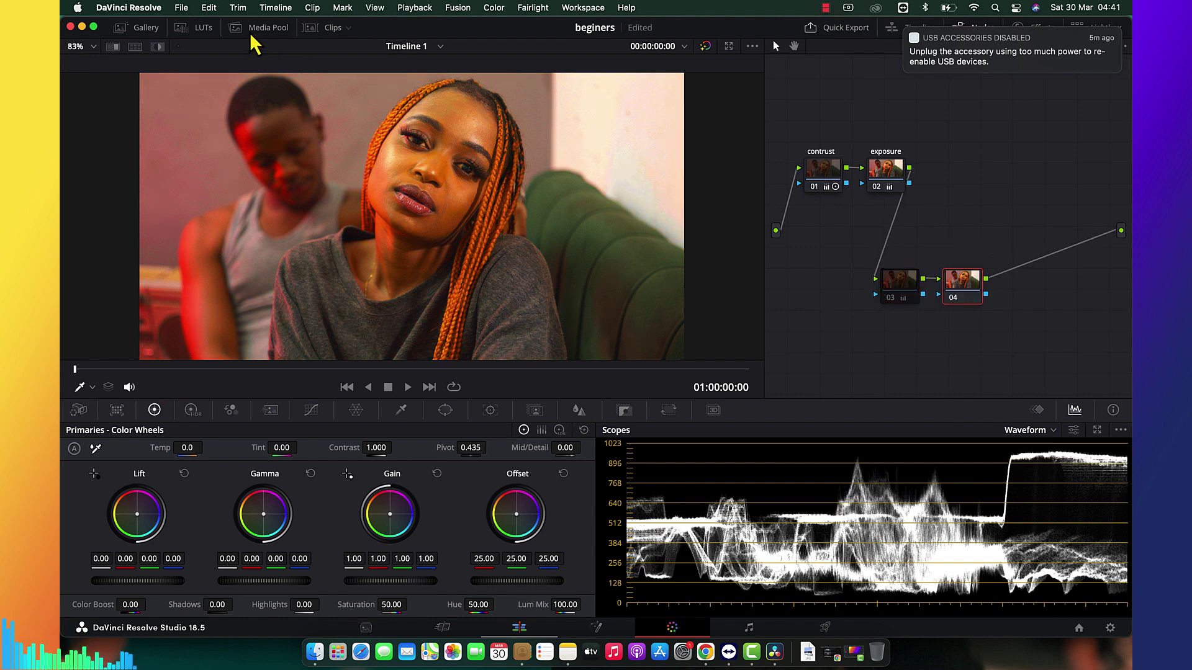
- Try the Look DNA LUTs on the fourth node in turn, from Look 2 through Look 15
left_click(204, 30)
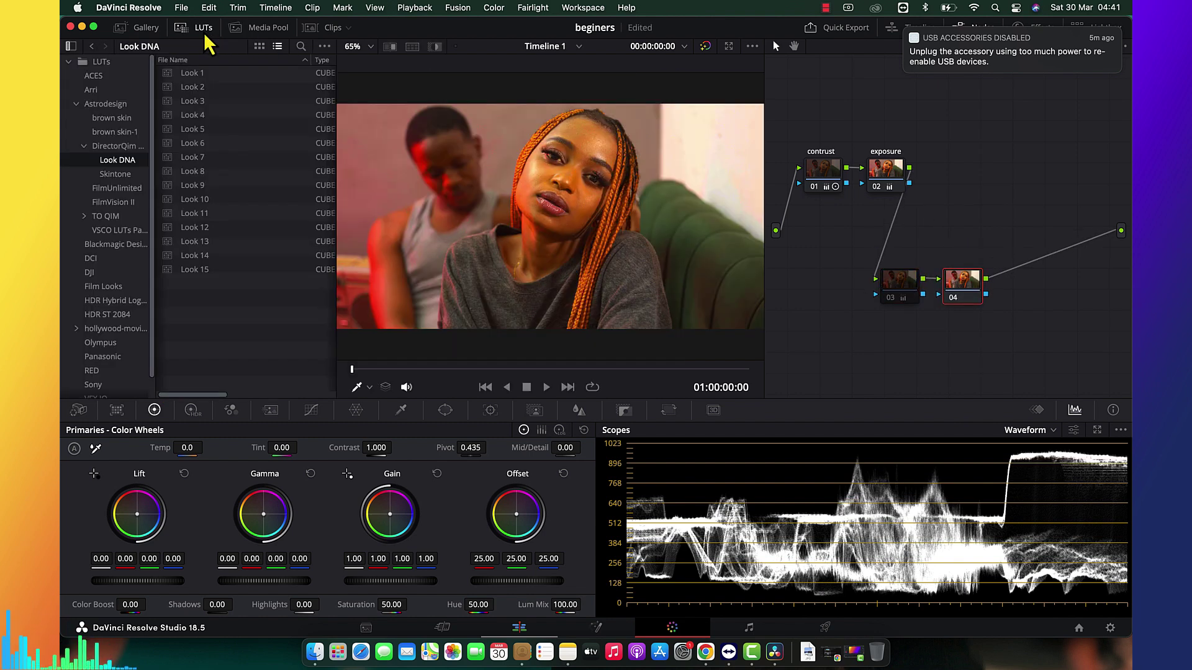
double_click(203, 88)
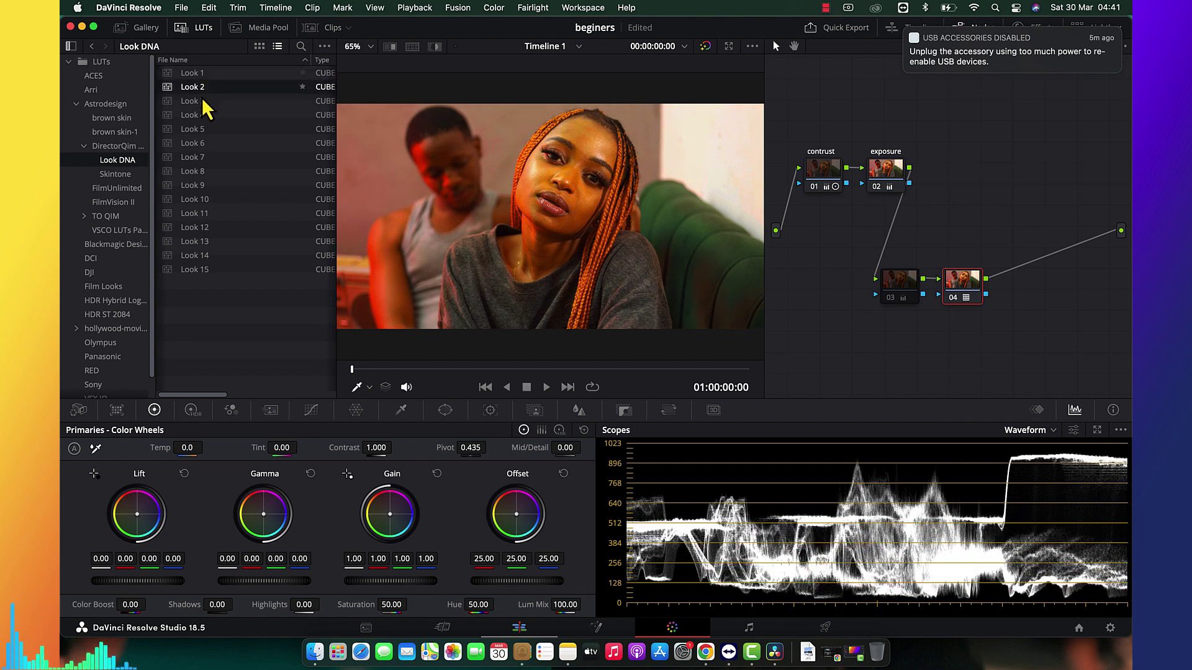
left_click(203, 101)
left_click(202, 116)
left_click(203, 129)
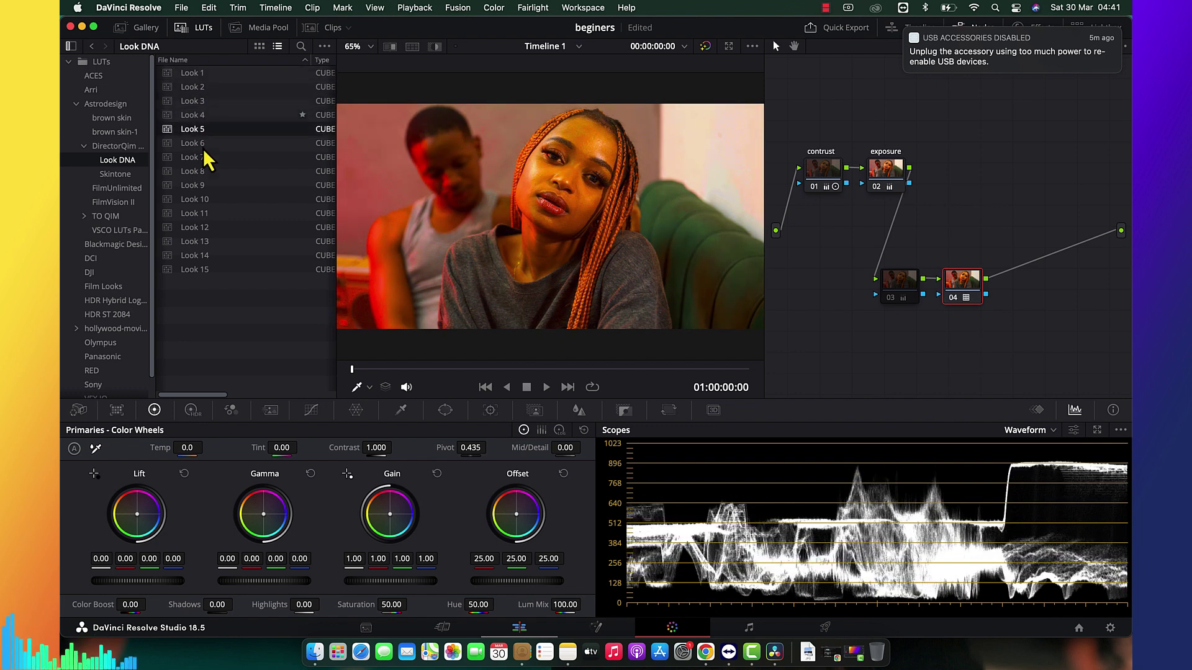
left_click(204, 145)
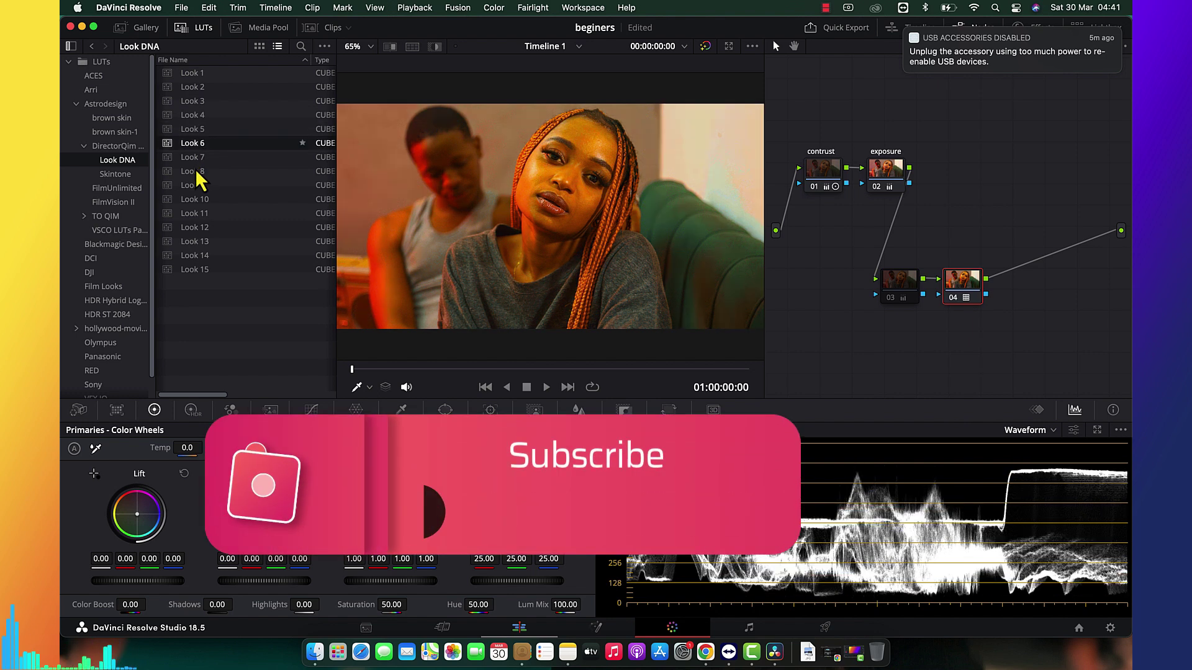
left_click(197, 173)
left_click(200, 186)
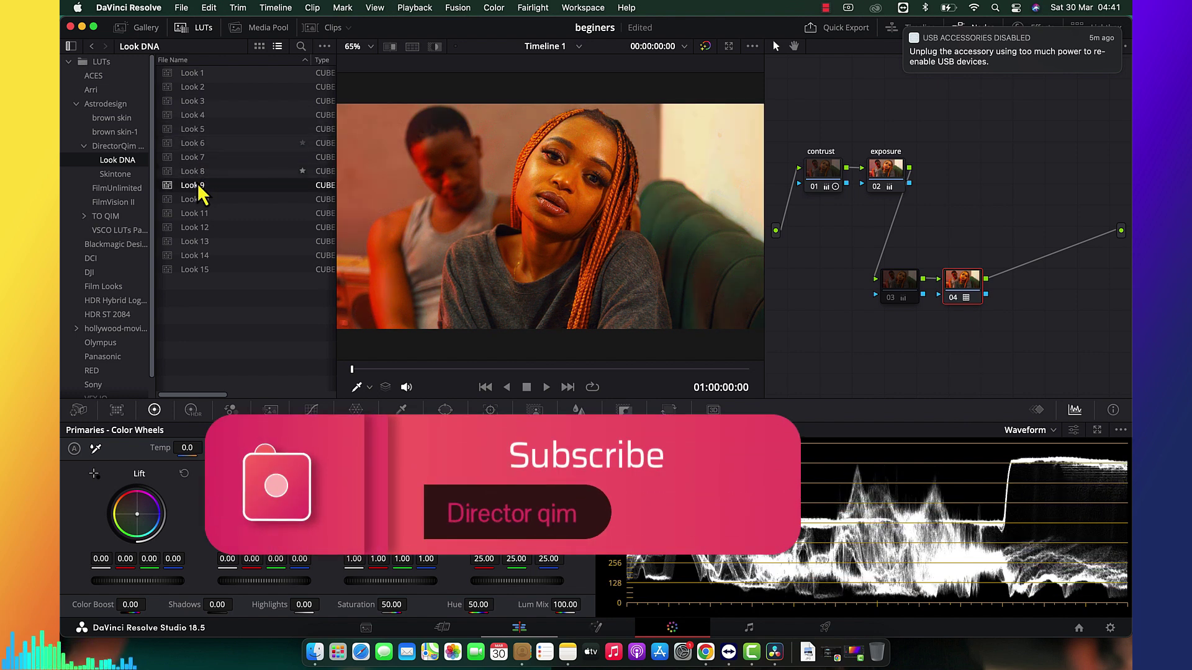
left_click(201, 198)
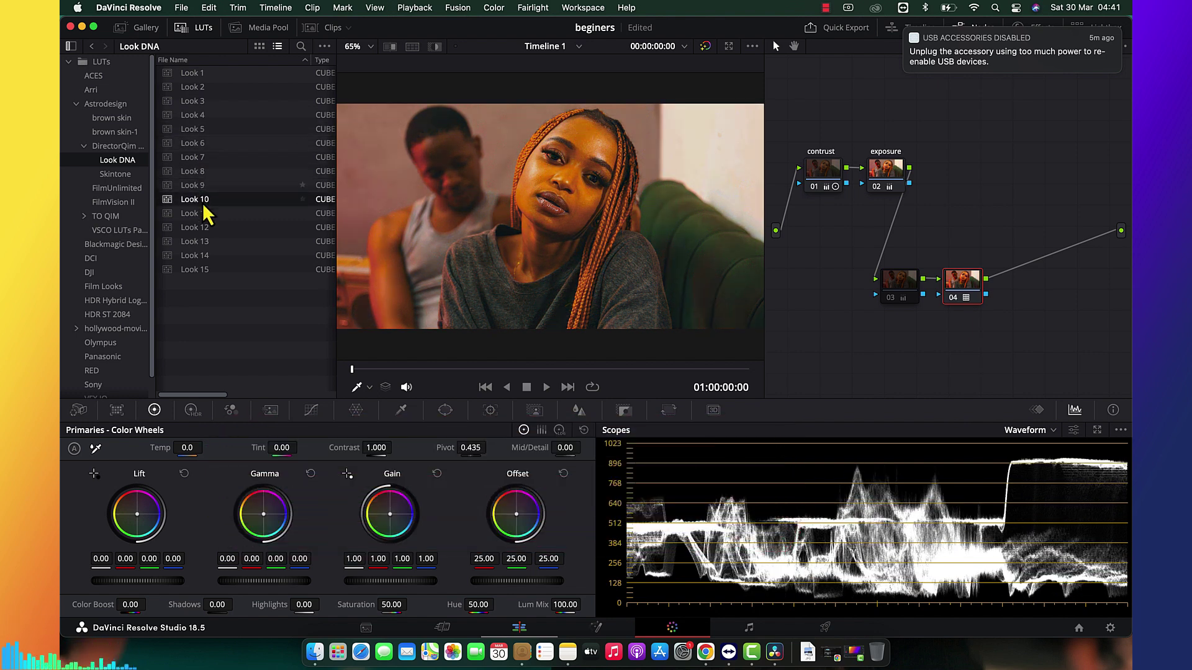
left_click(207, 215)
left_click(207, 230)
left_click(208, 242)
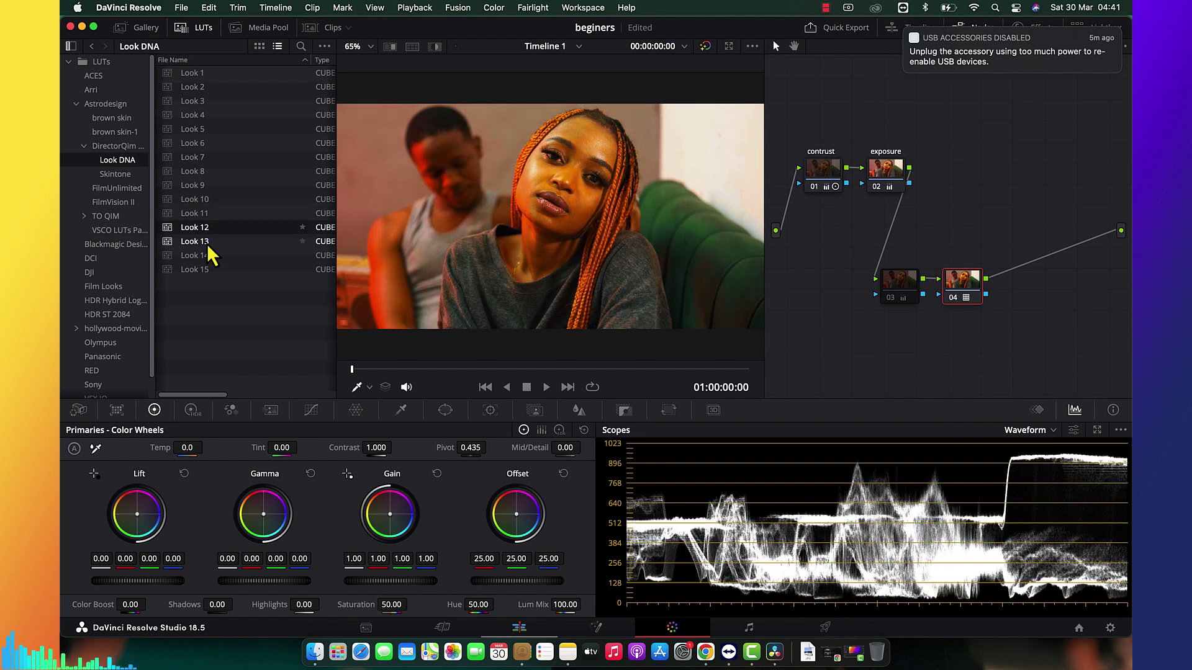
left_click(208, 255)
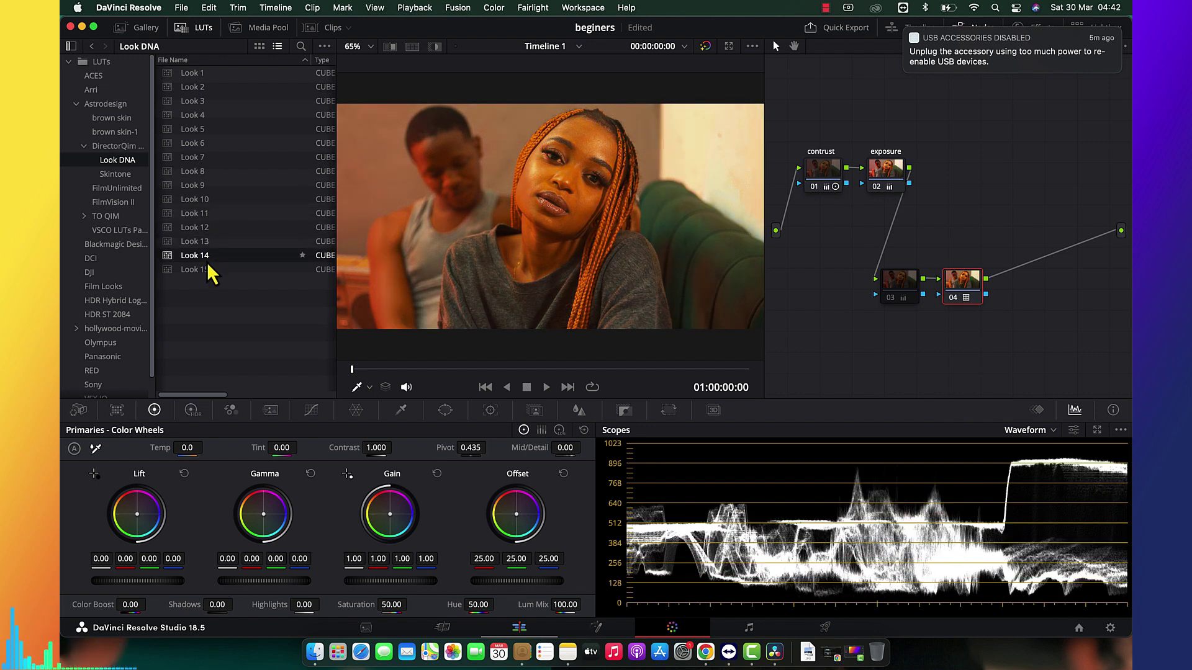
left_click(208, 272)
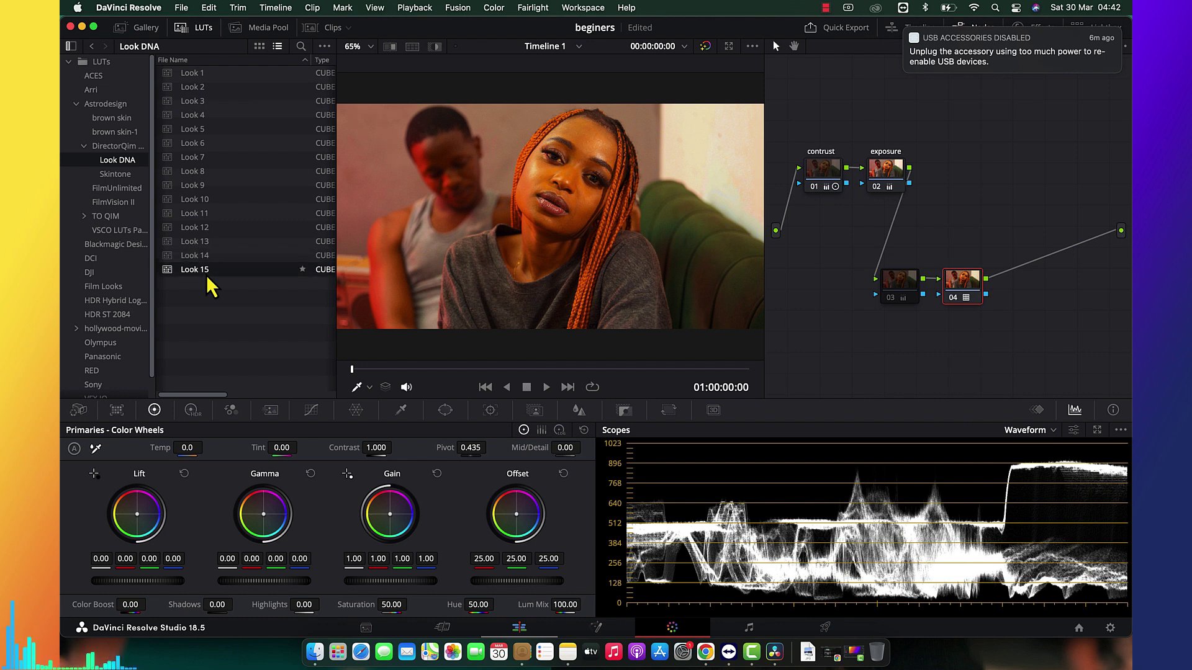
- Compare the Look 9, Look 10 and Look 11 LUTs on the fourth node, keep Look 11, and review the clip full screen
left_click(214, 190)
left_click(213, 200)
left_click(214, 214)
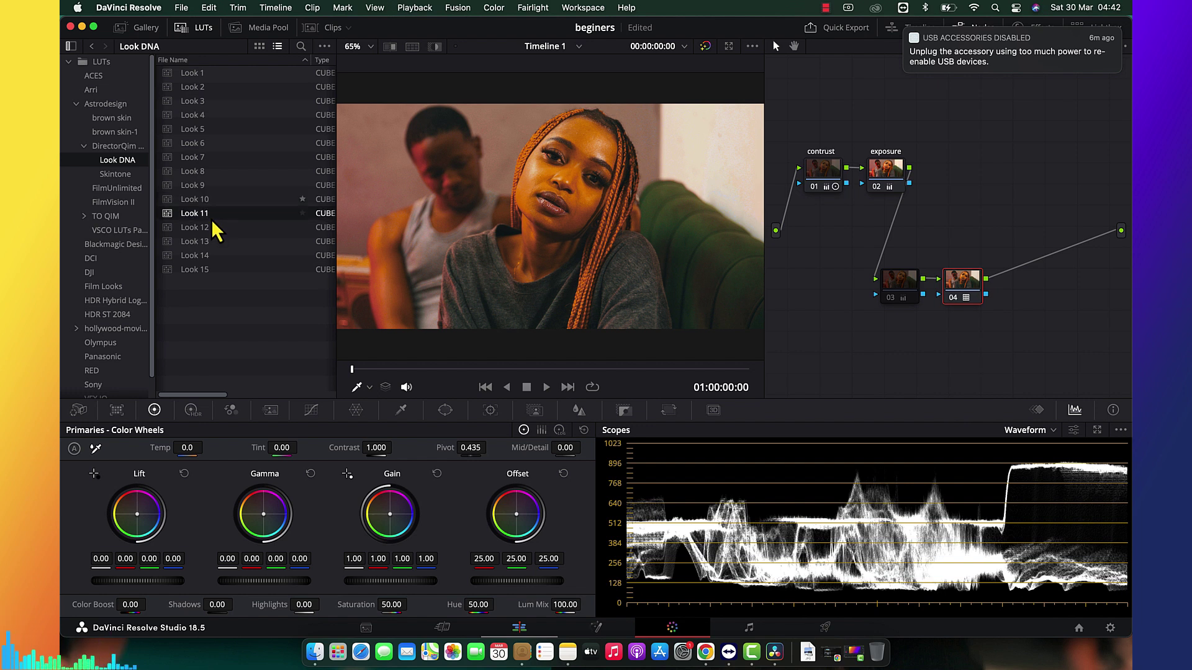
left_click(205, 35)
key("super+f")
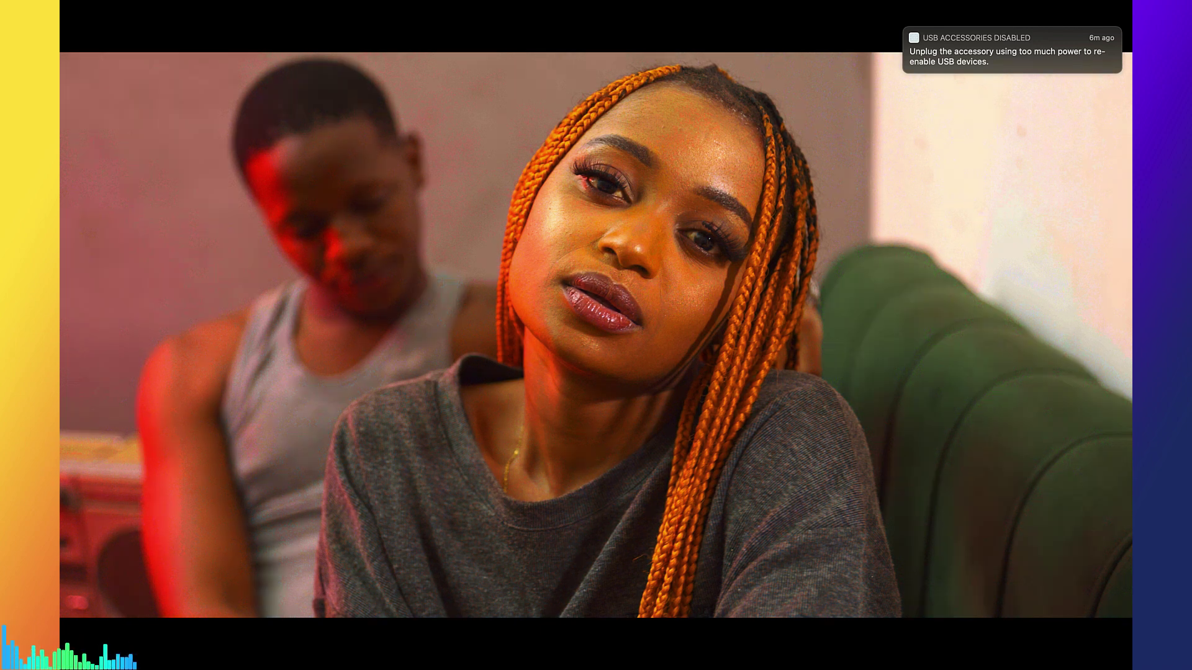
key("super+f")
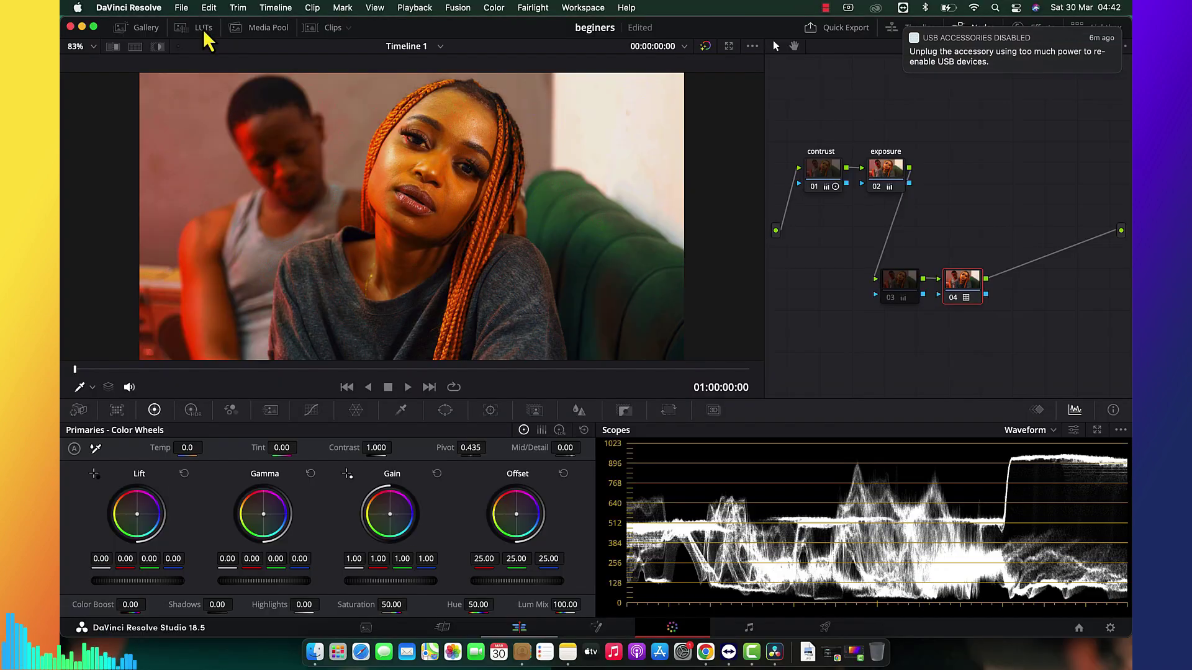